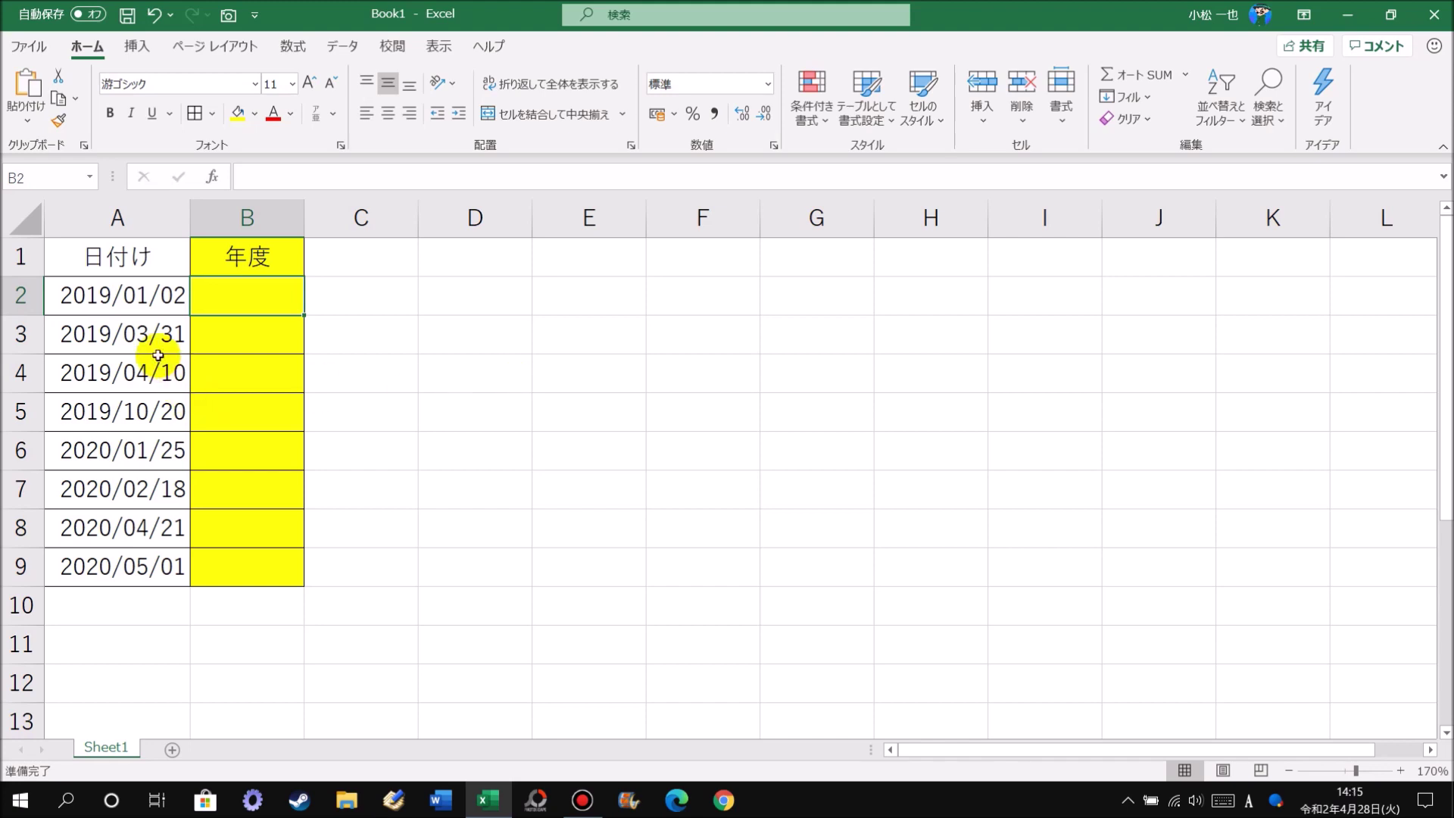
Check the stored date values in A2 and A4, then select B2
{"action": "left_click", "coordinate": [125, 300]}
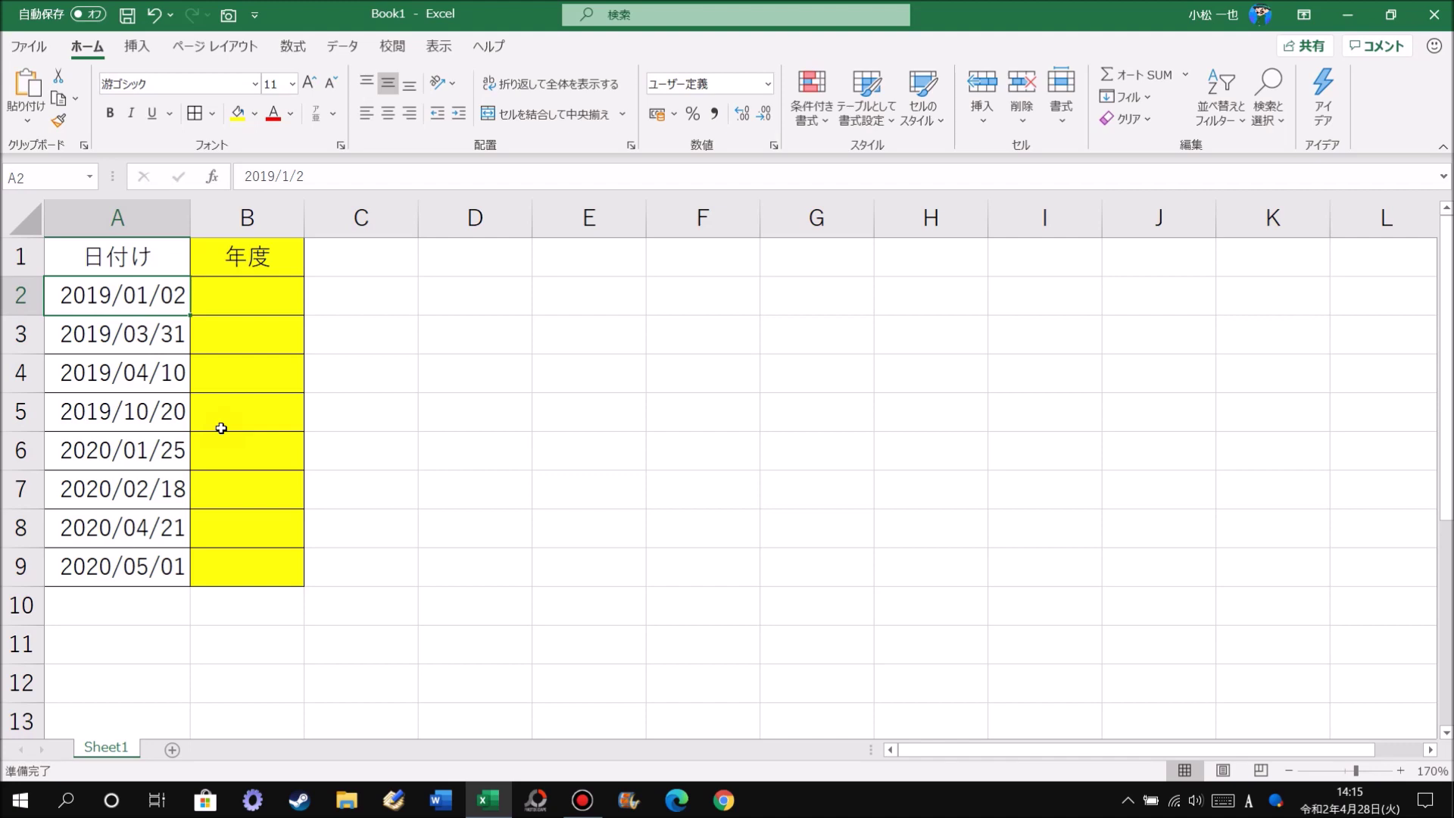
{"action": "left_click", "coordinate": [146, 374]}
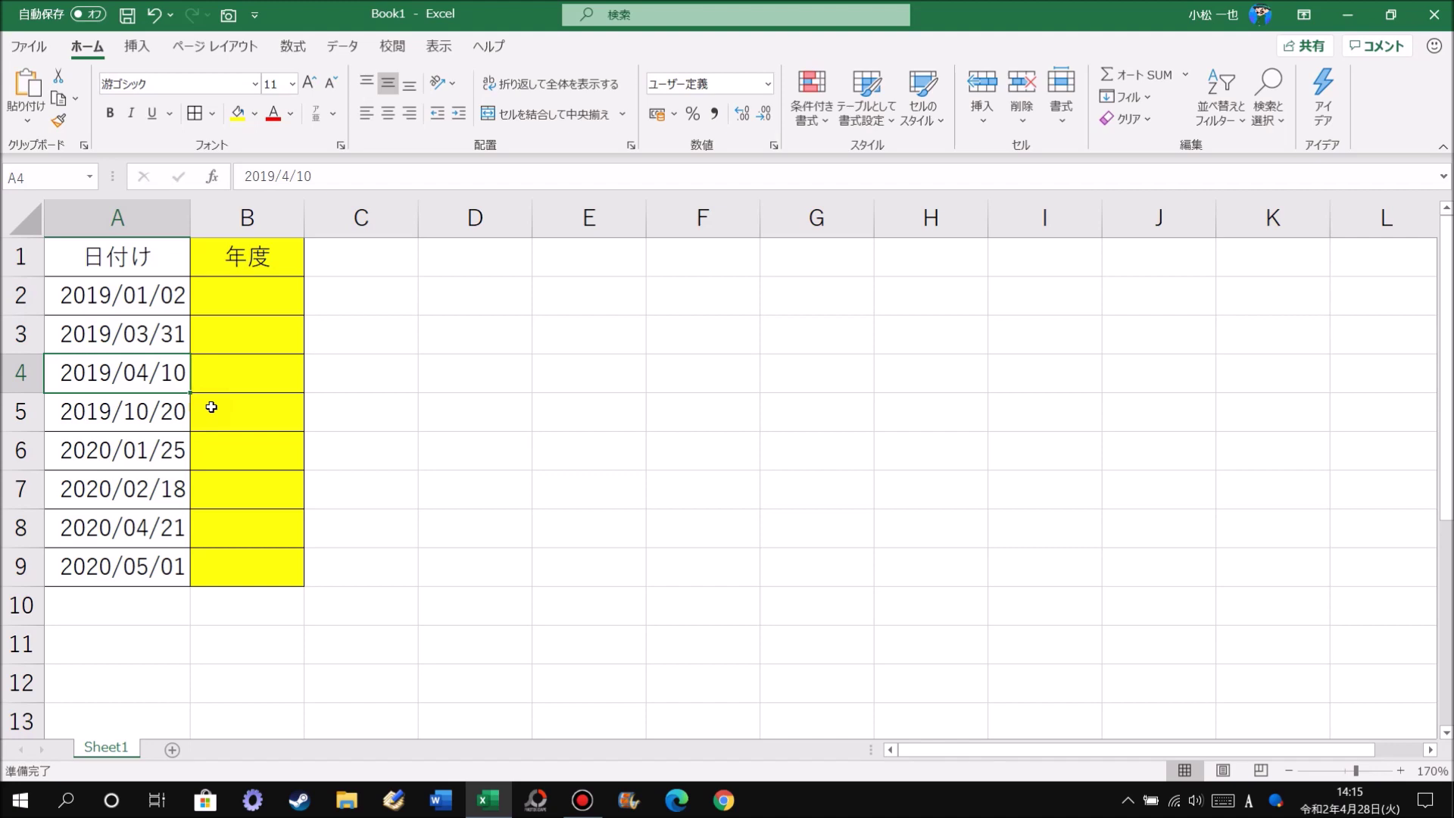
{"action": "left_click", "coordinate": [256, 303]}
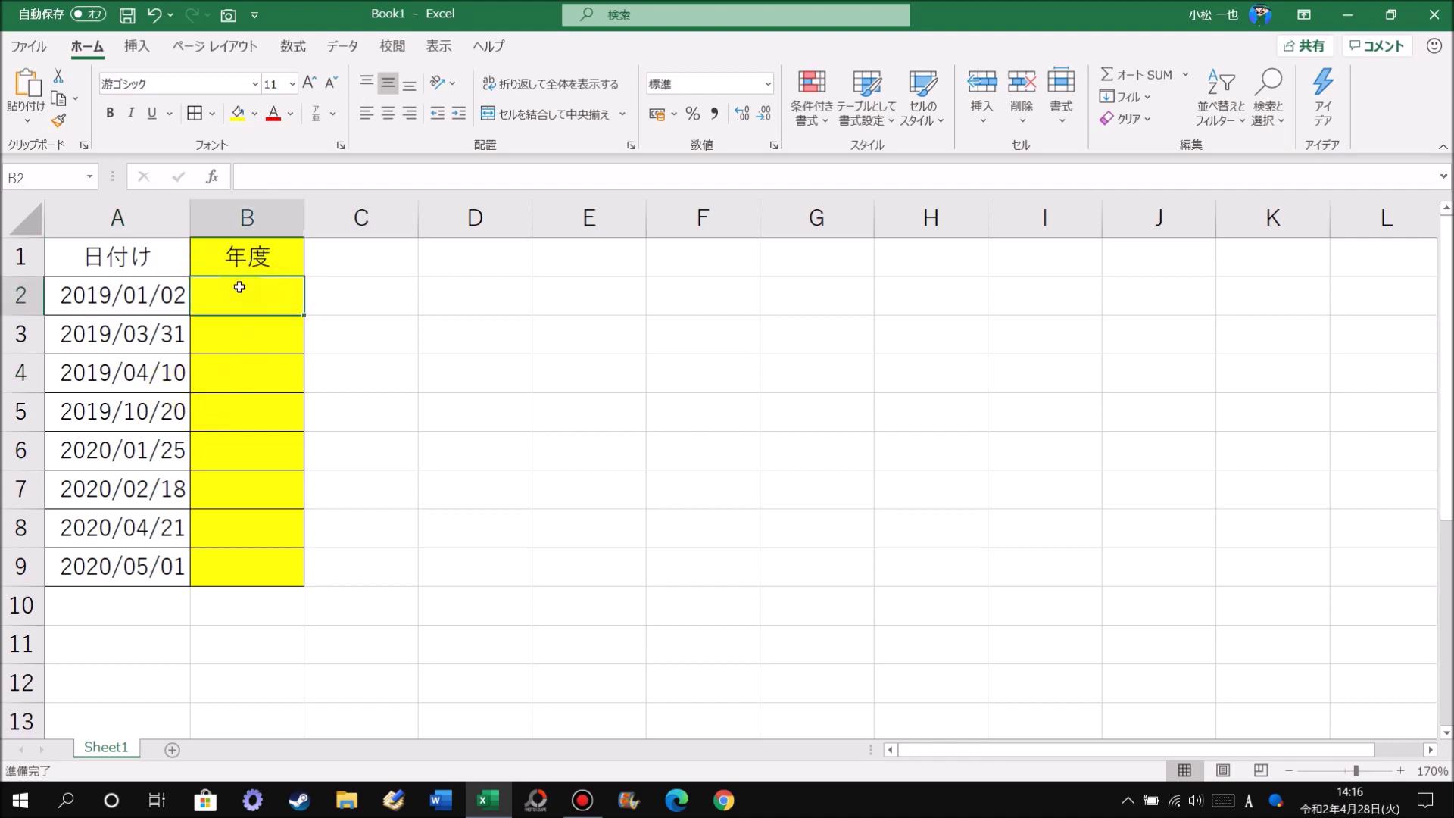
Insert the IF function from the logical category into B2
{"action": "left_click", "coordinate": [213, 178]}
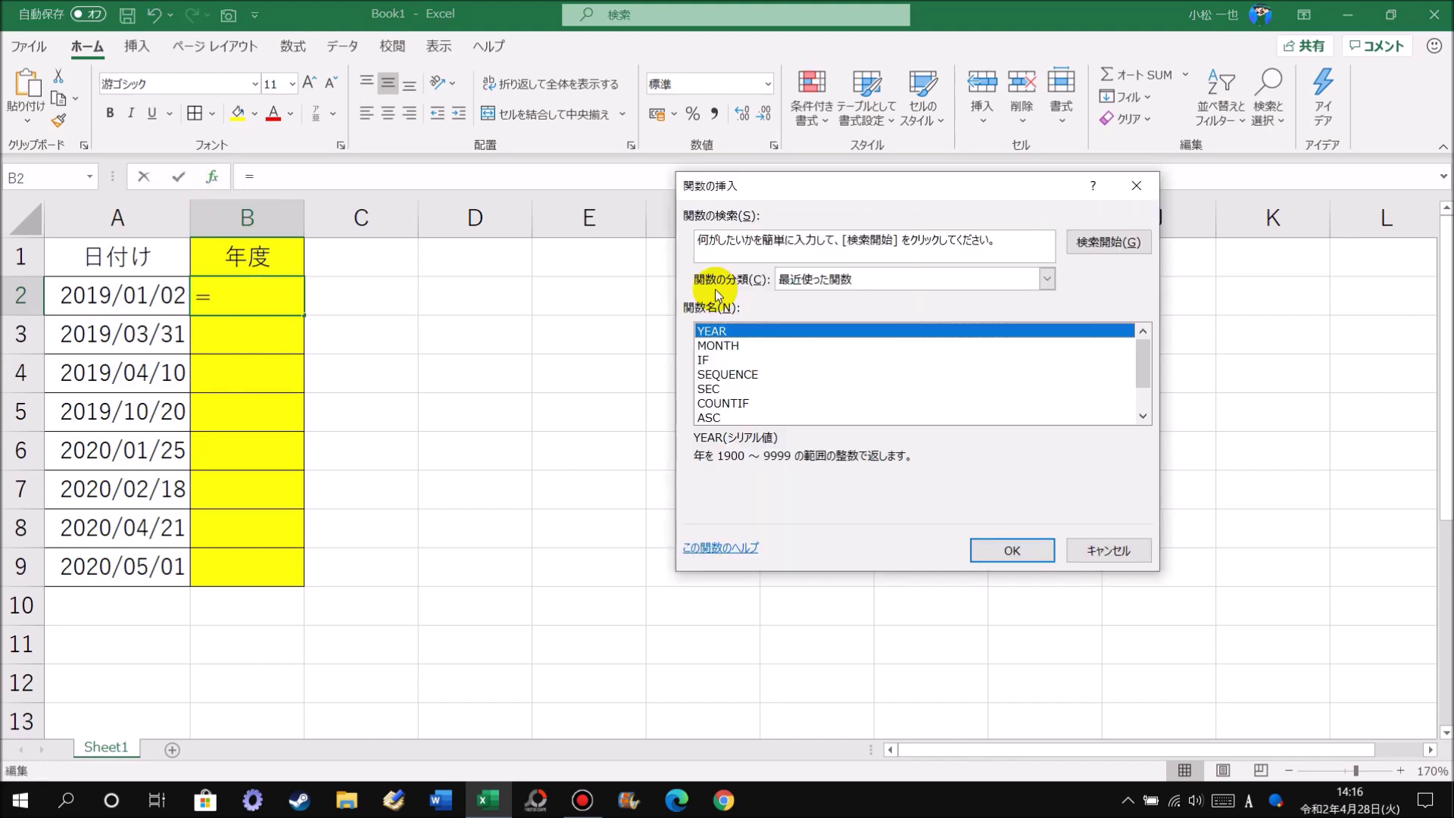
{"action": "left_click", "coordinate": [820, 281]}
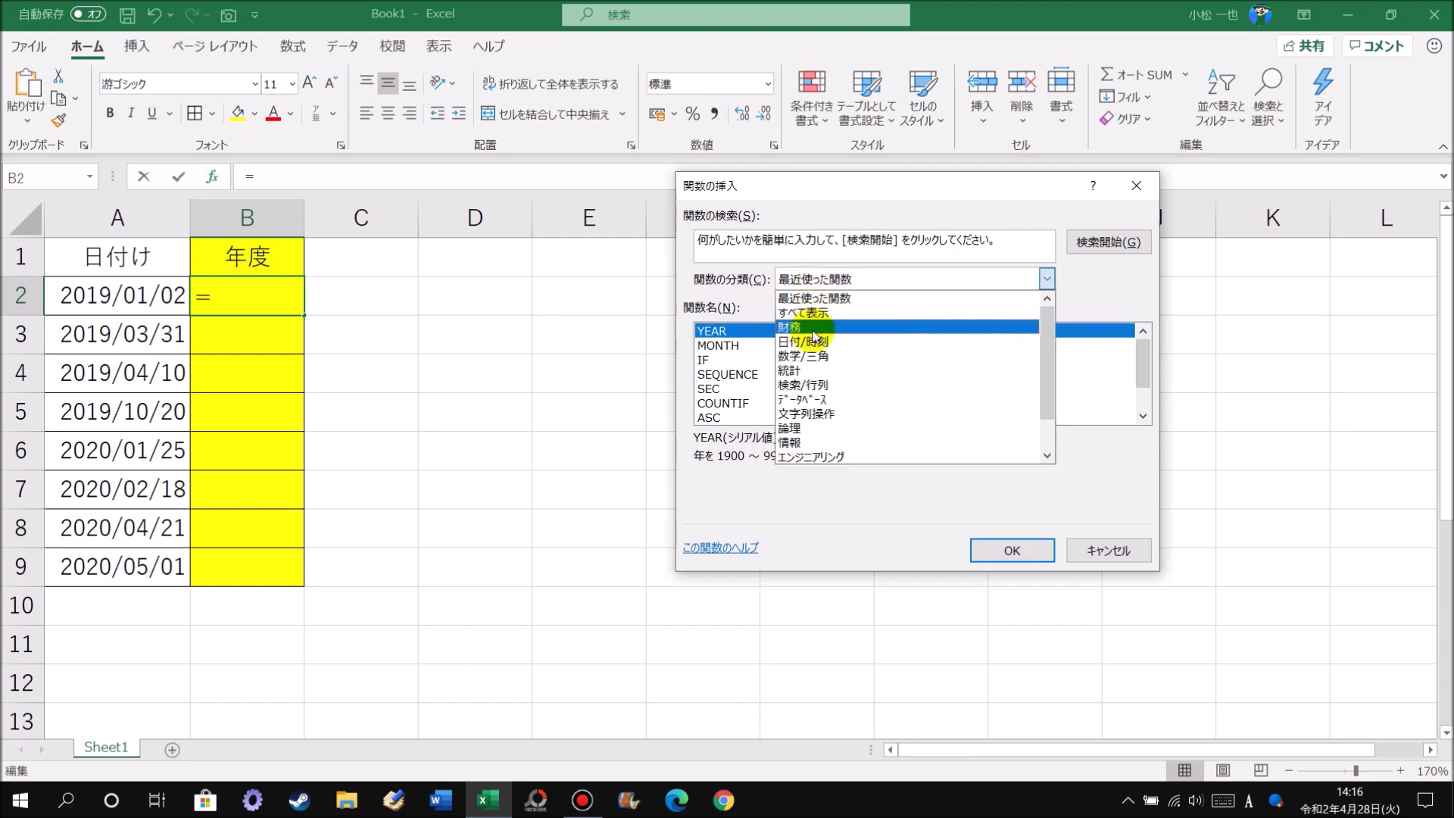
{"action": "left_click", "coordinate": [820, 429]}
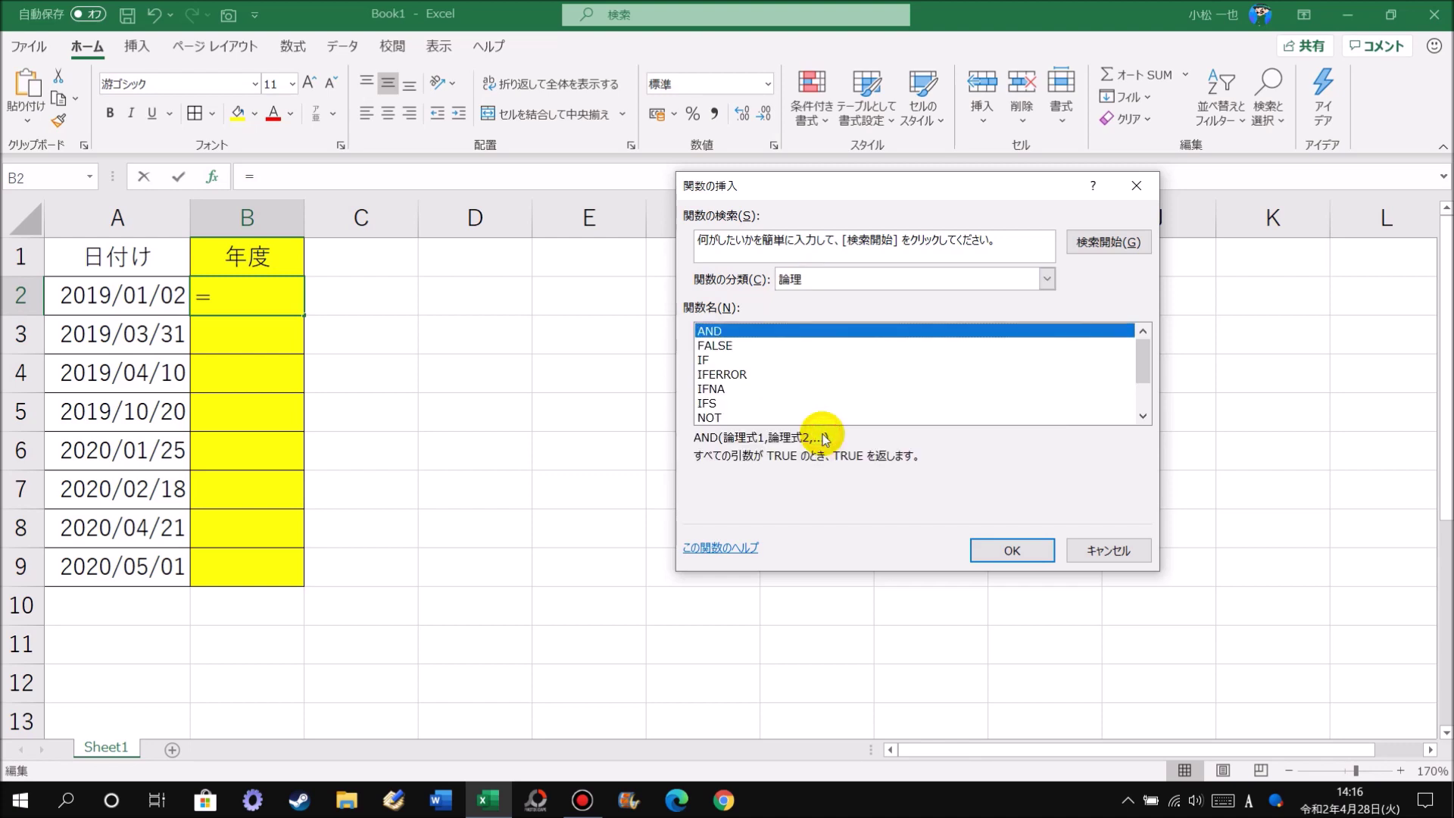
{"action": "left_click", "coordinate": [704, 361]}
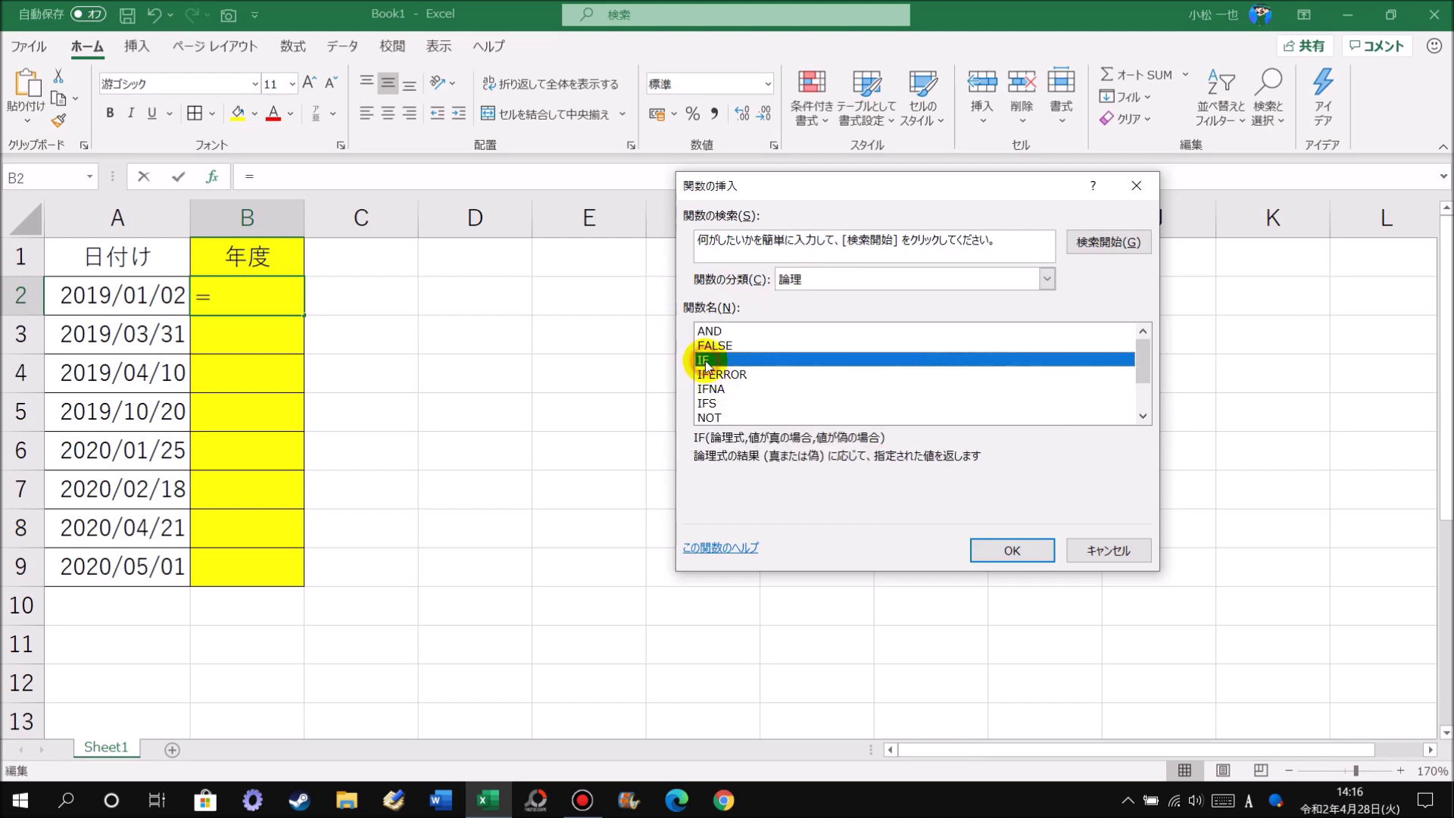
{"action": "left_click", "coordinate": [1015, 550]}
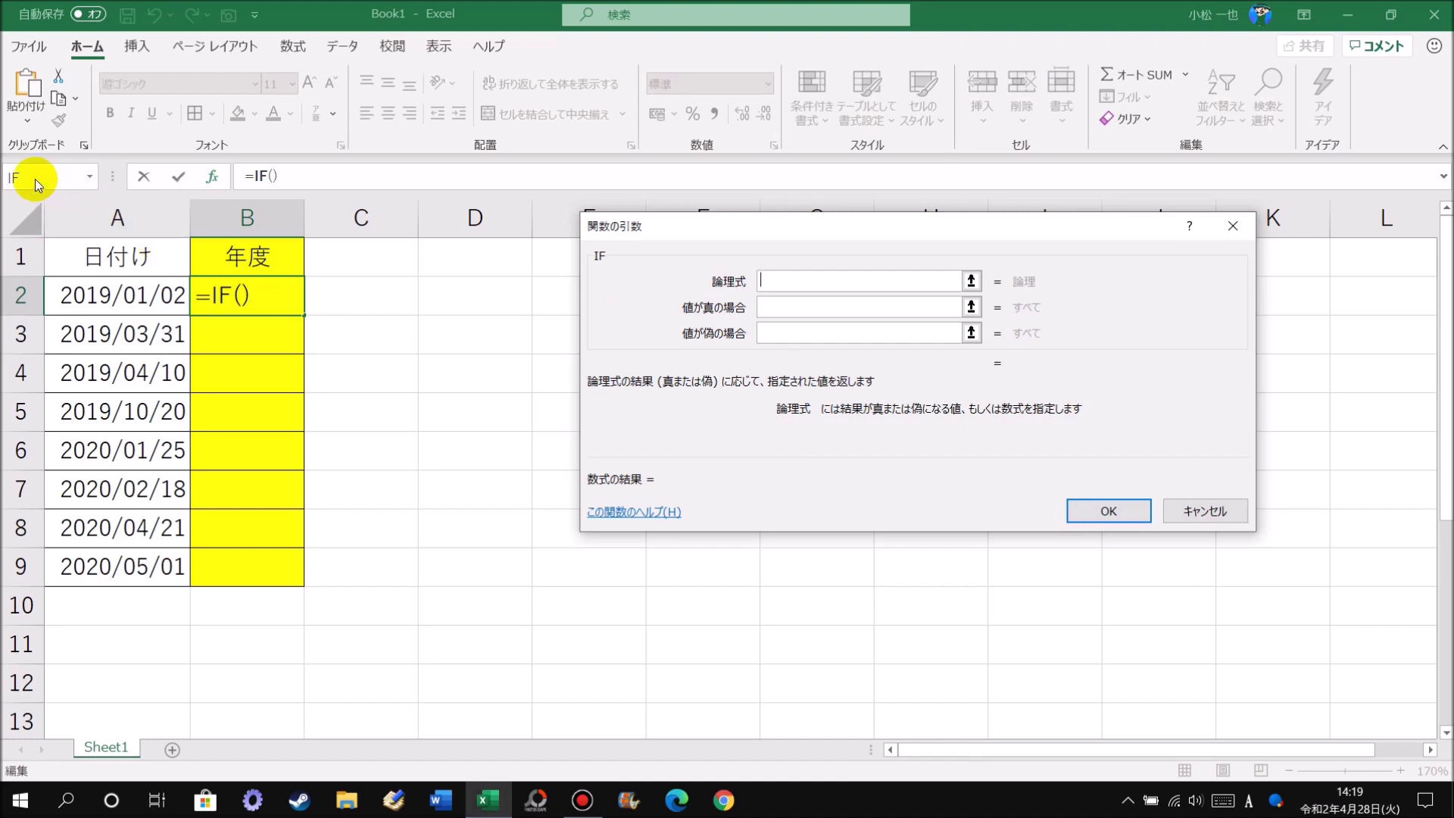
{"action": "left_click", "coordinate": [90, 179]}
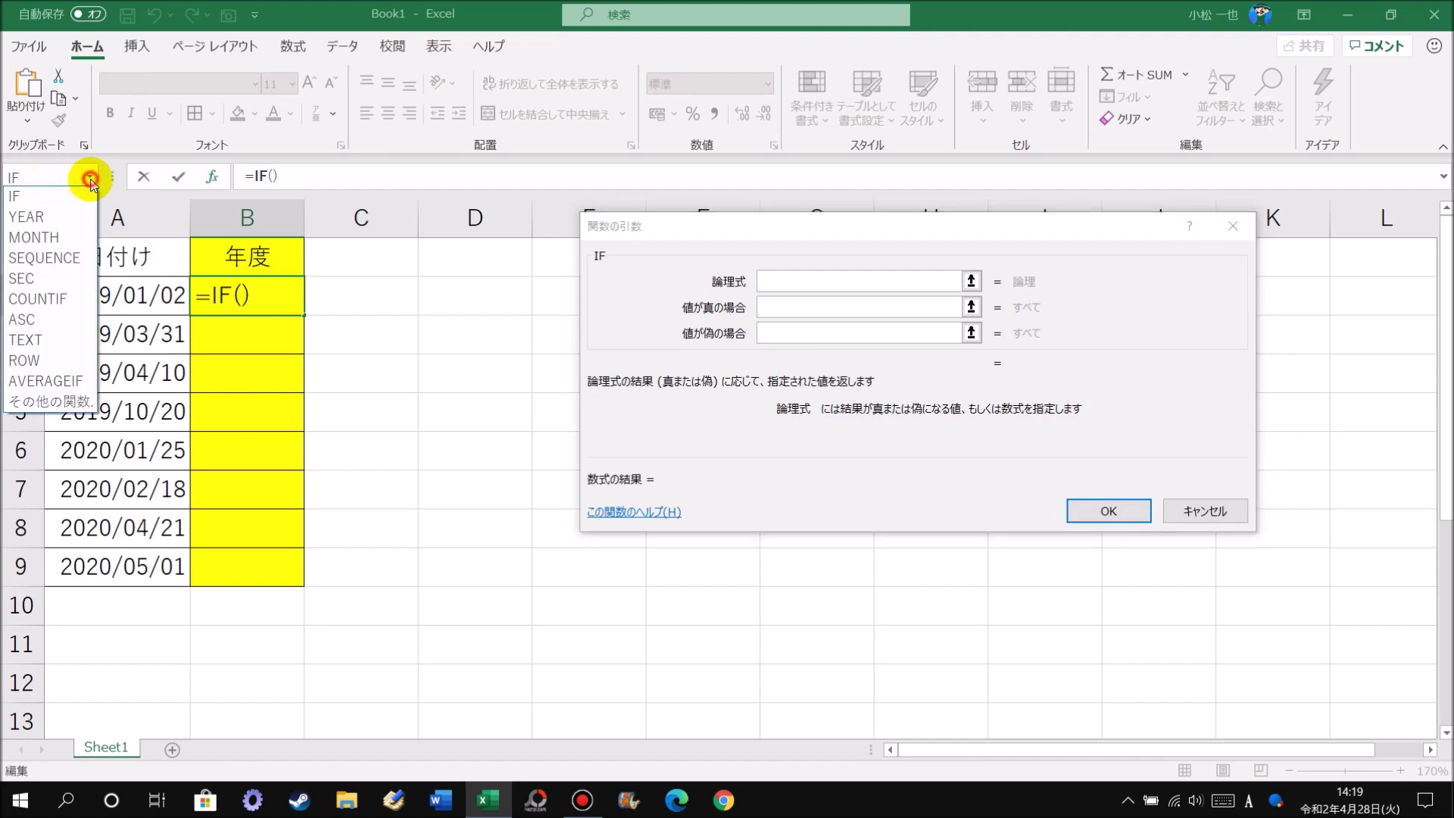
Nest MONTH from the Date/Time functions, with A2 as its argument, as the IF logical test
{"action": "left_click", "coordinate": [73, 402]}
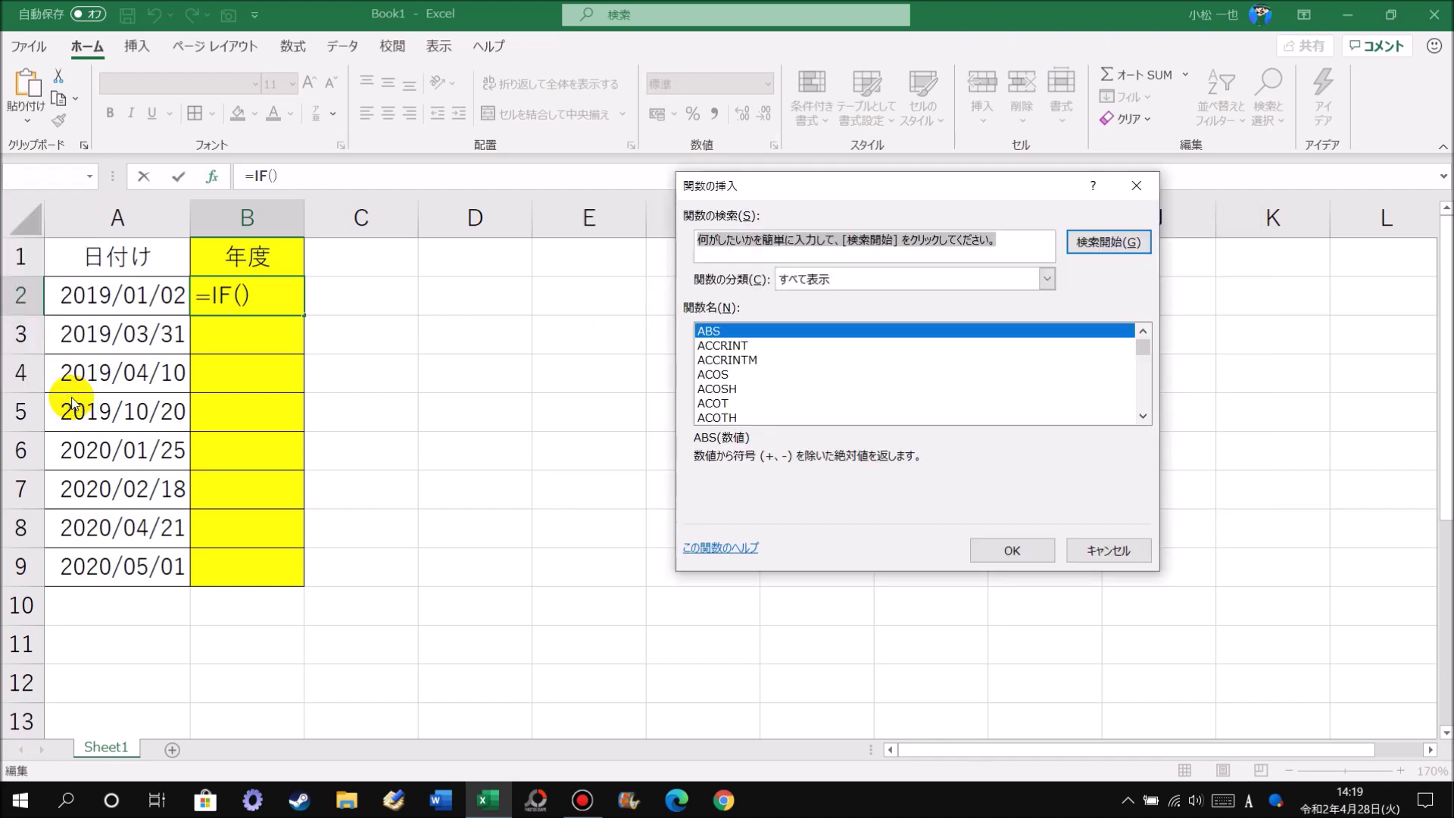
{"action": "left_click", "coordinate": [861, 279]}
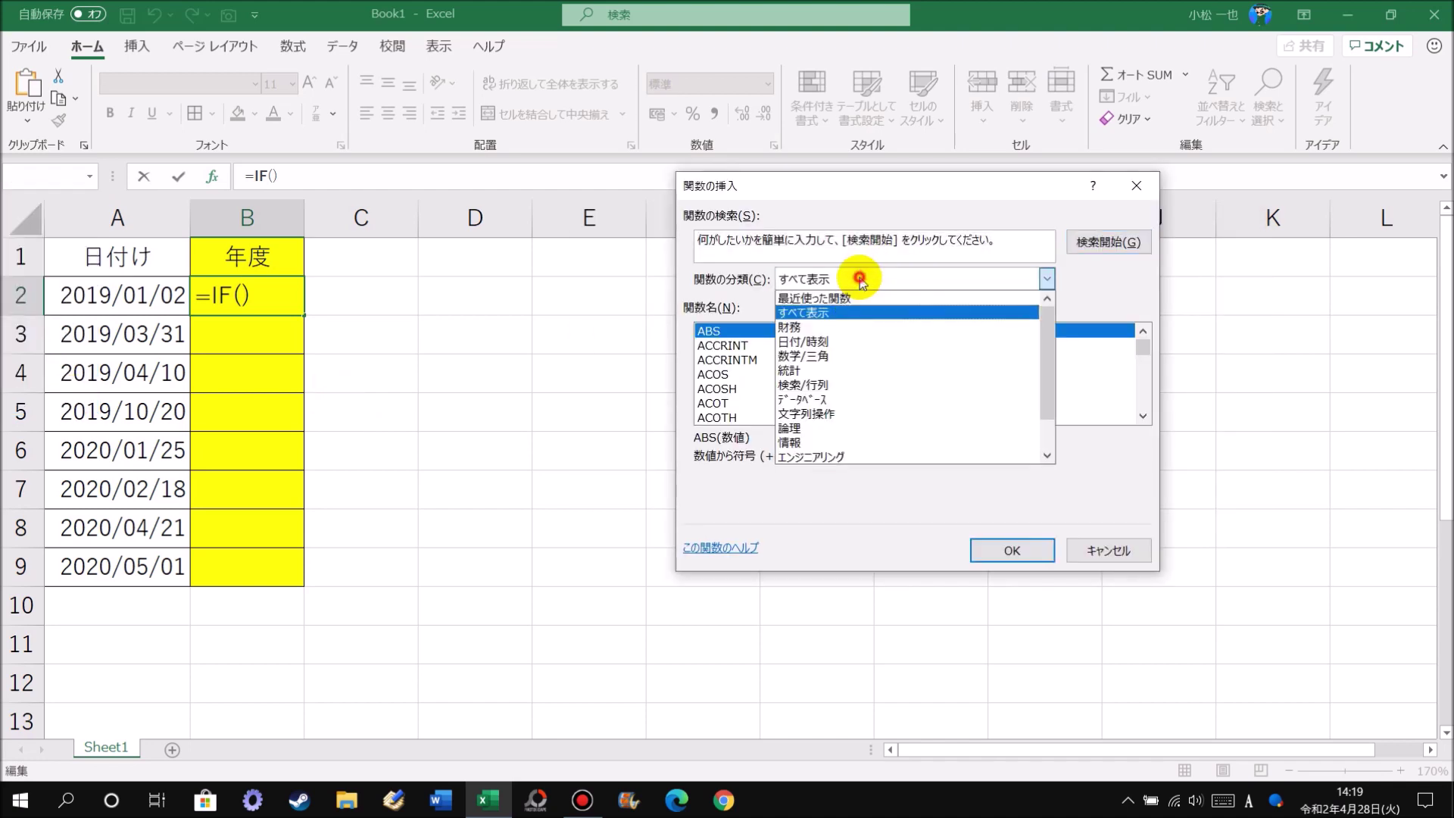
{"action": "left_click", "coordinate": [827, 341]}
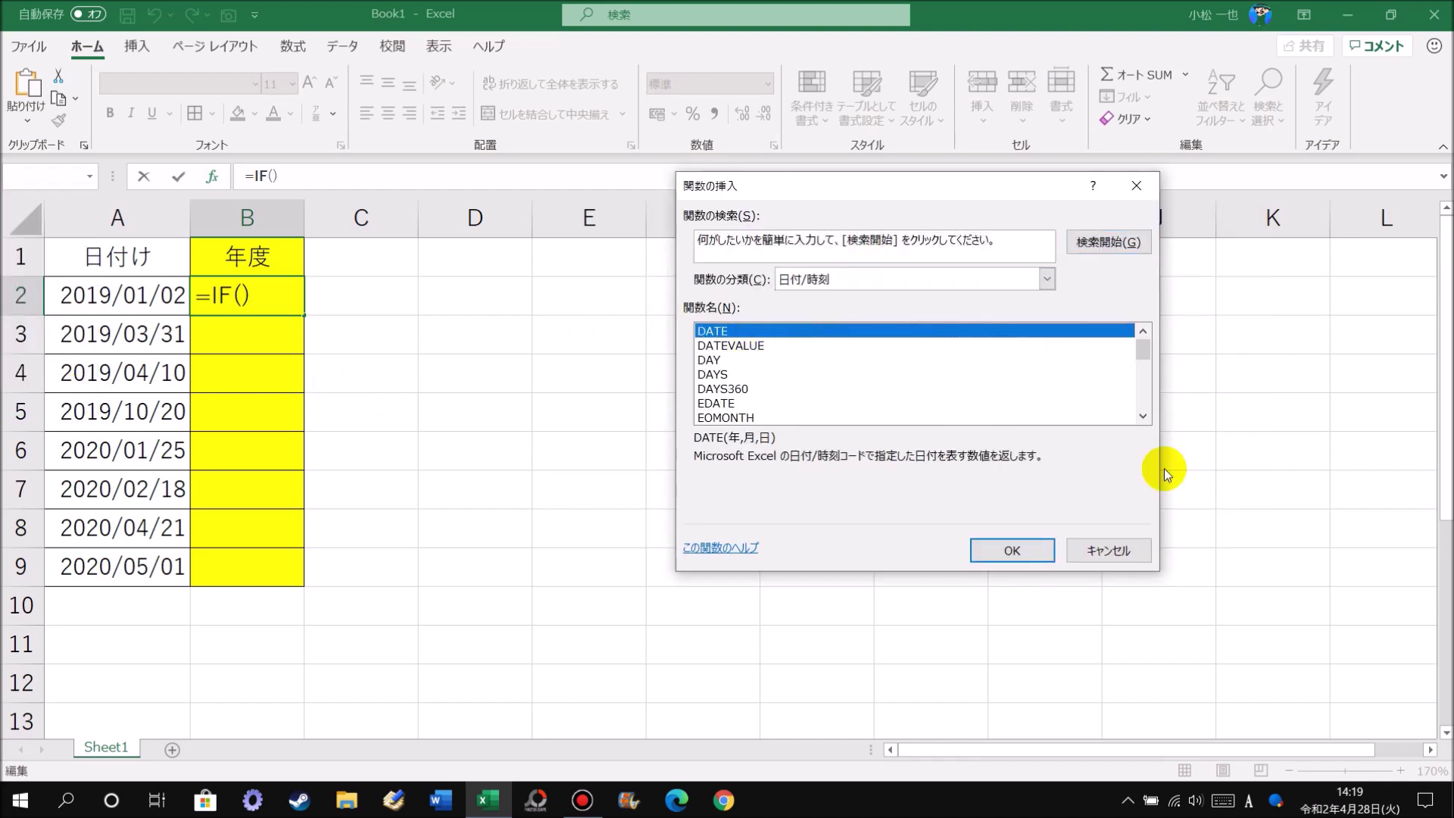
{"action": "left_click", "coordinate": [1143, 416]}
{"action": "left_click", "coordinate": [1143, 416]}
{"action": "left_click", "coordinate": [1143, 416]}
{"action": "left_click", "coordinate": [1142, 416]}
{"action": "left_click", "coordinate": [1143, 416]}
{"action": "left_click", "coordinate": [732, 405]}
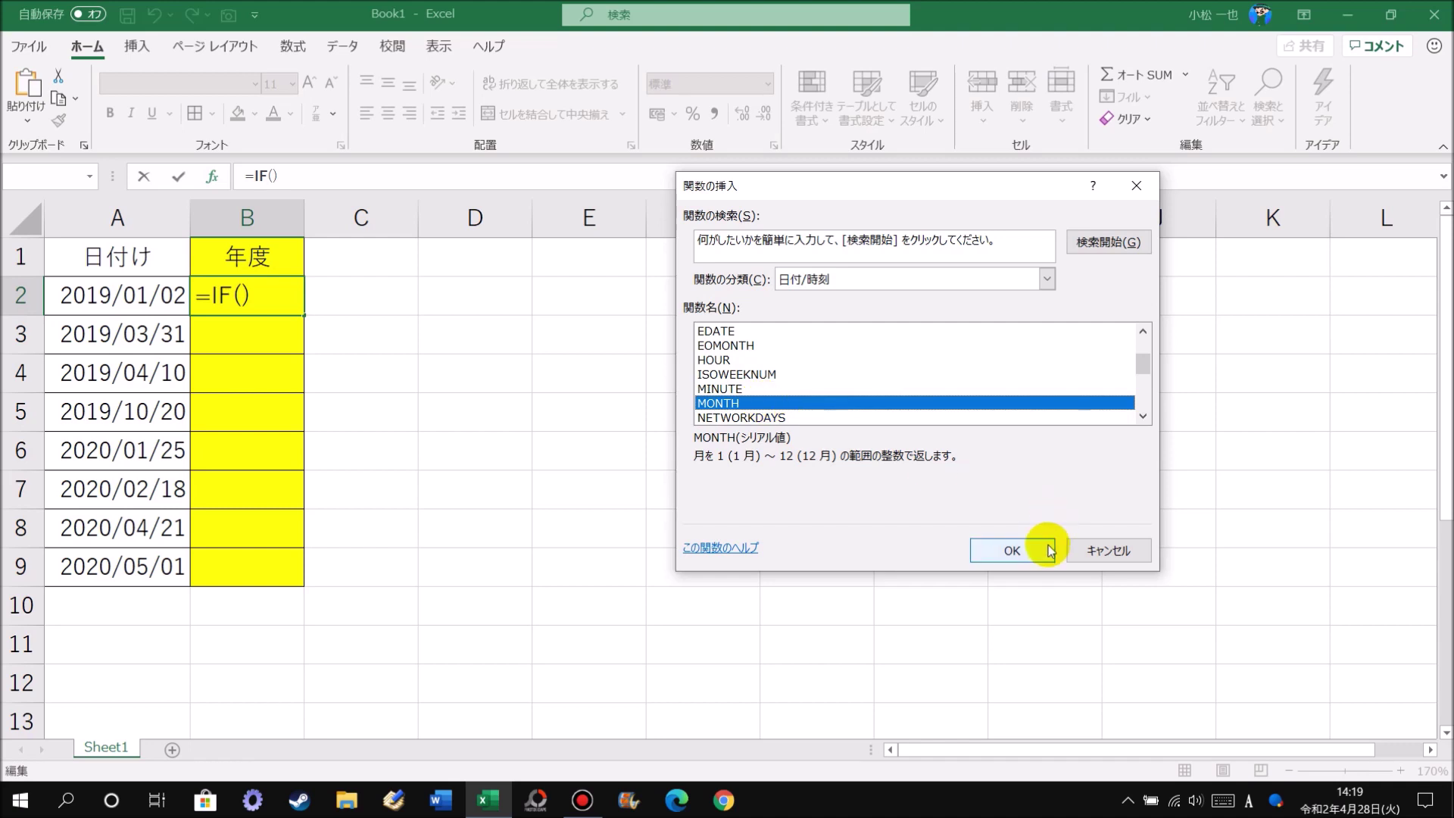
{"action": "left_click", "coordinate": [1016, 547]}
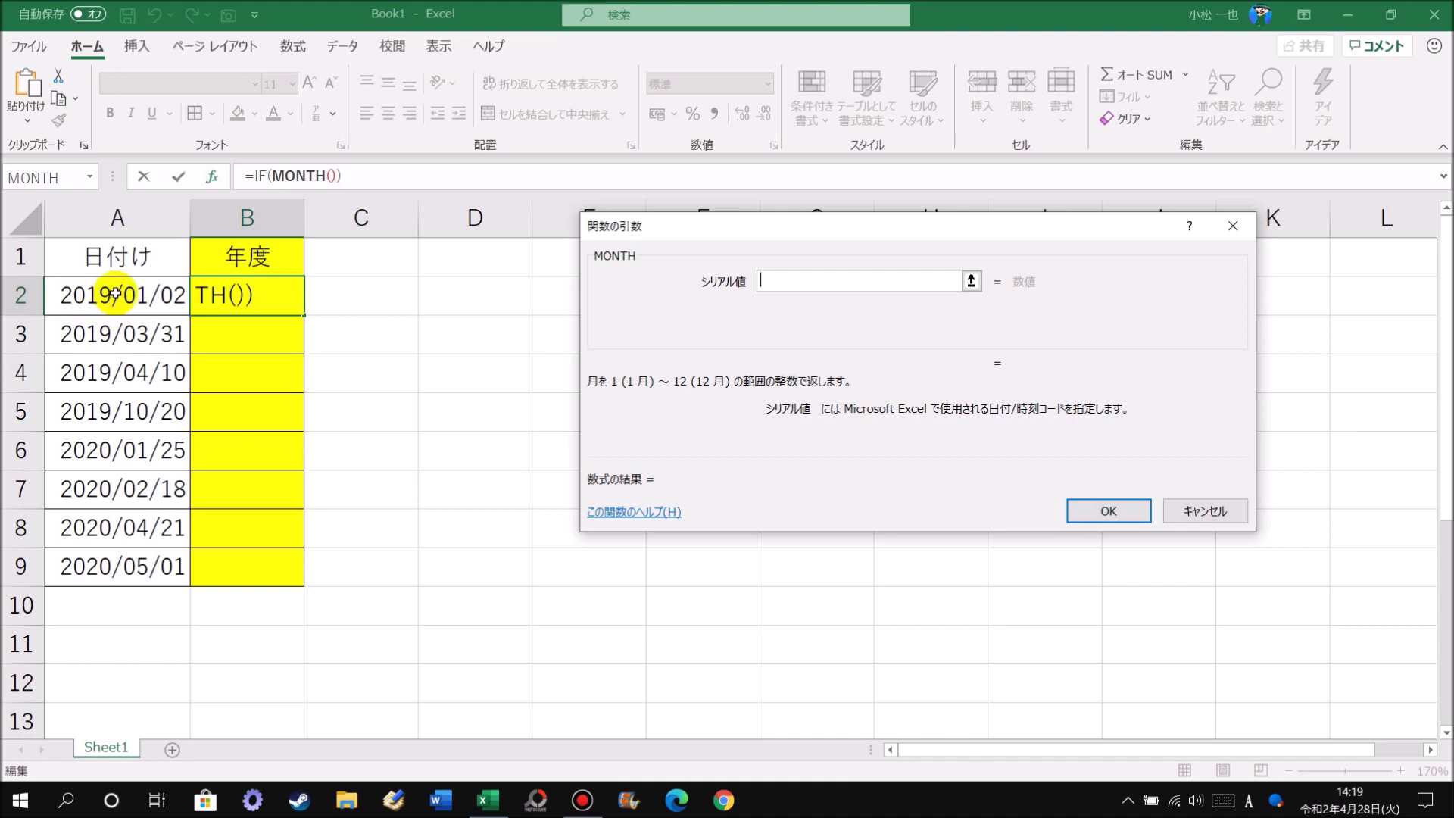
{"action": "left_click", "coordinate": [114, 294]}
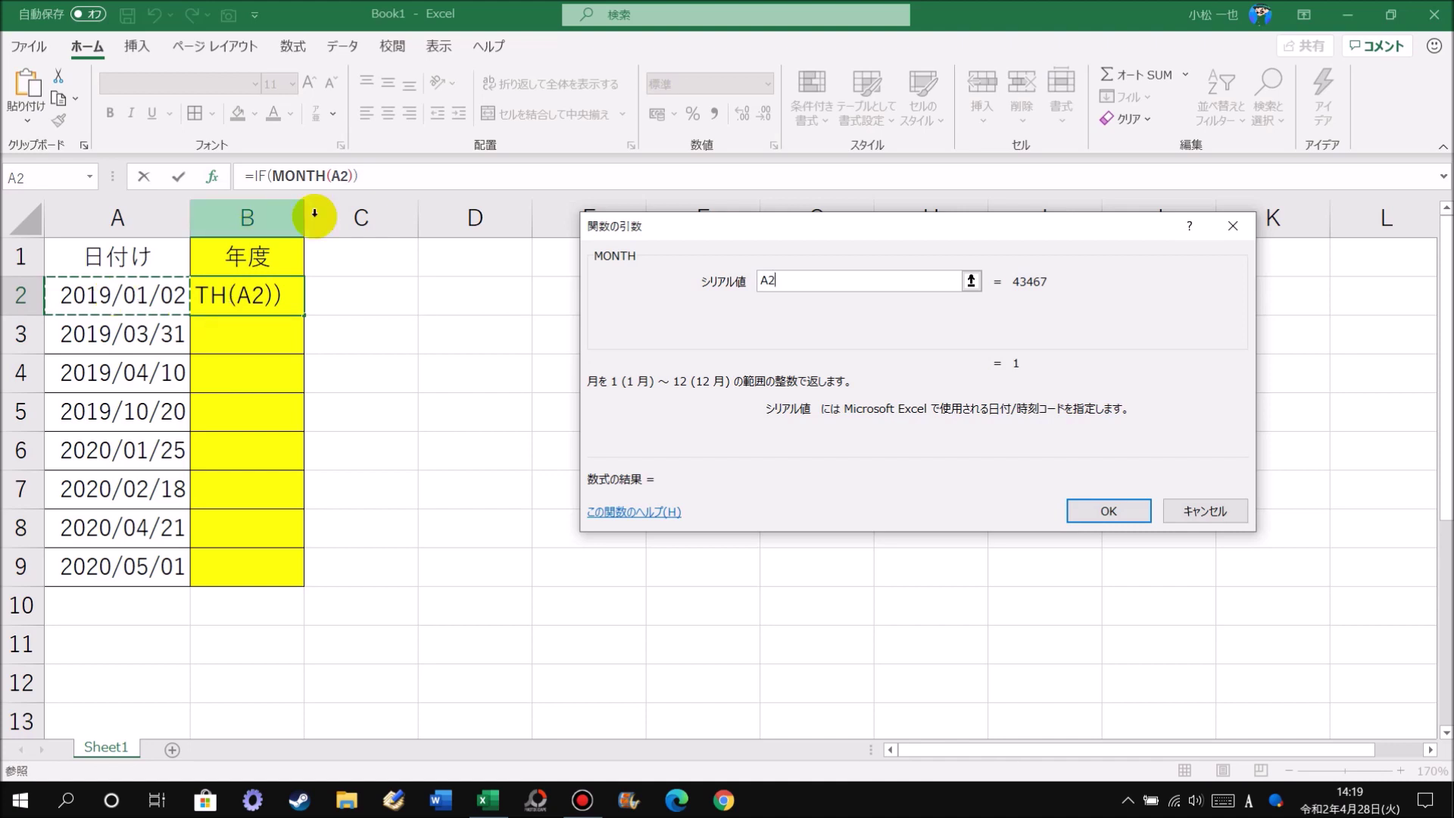
{"action": "left_click", "coordinate": [258, 175]}
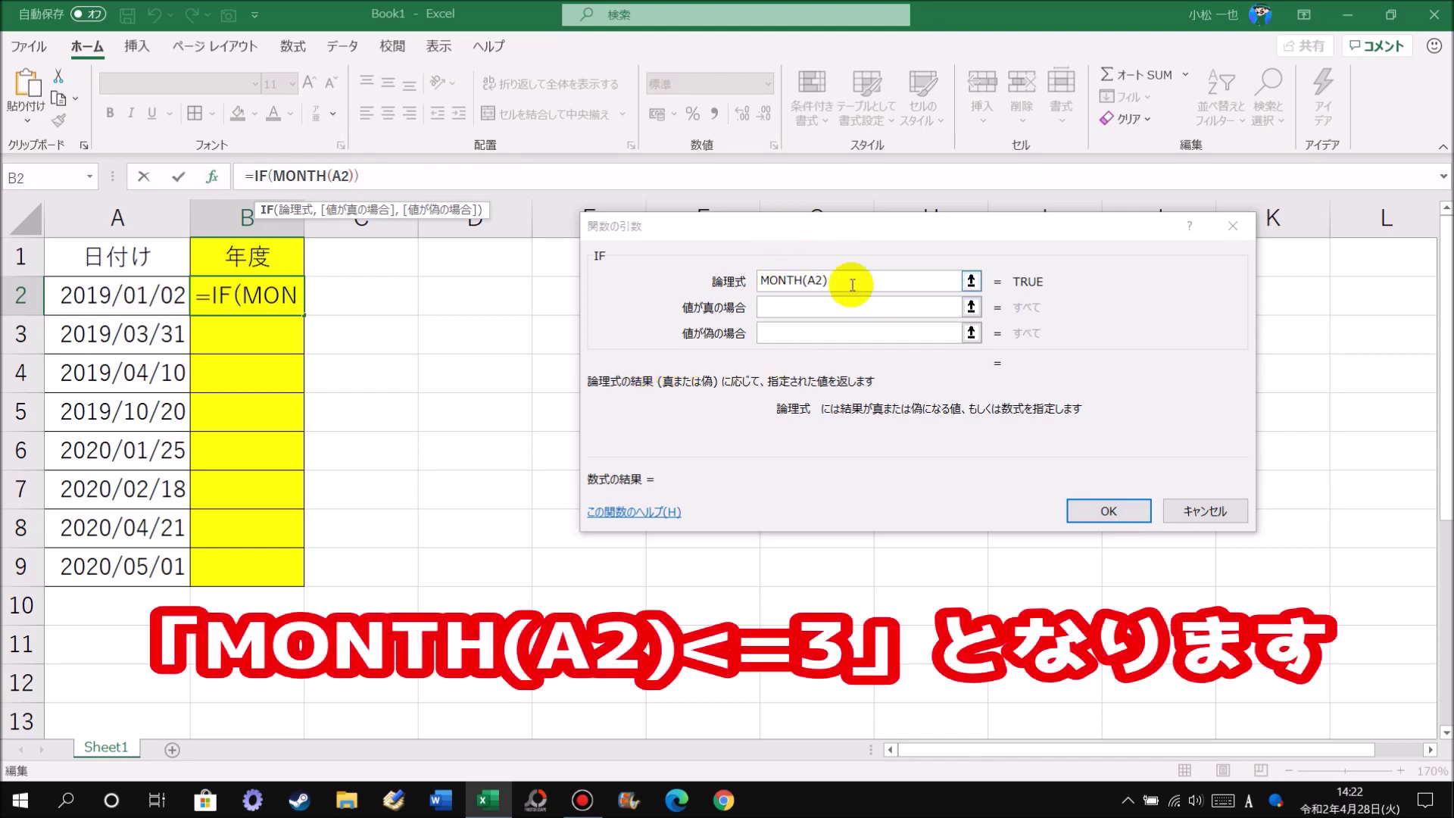
Append <=3 so the logical test reads MONTH(A2)<=3
{"action": "left_click", "coordinate": [852, 284]}
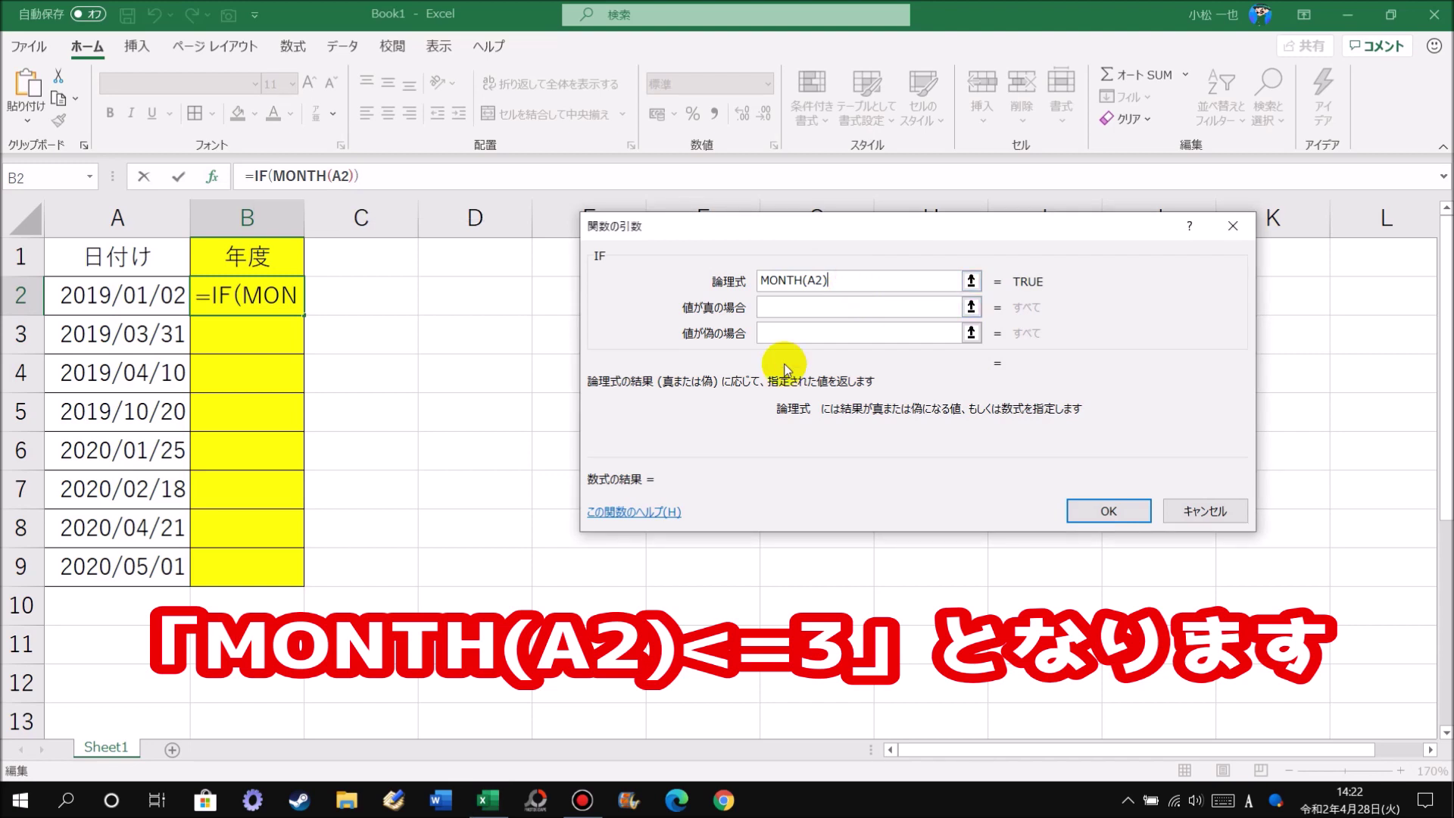
{"action": "type", "text": "<="}
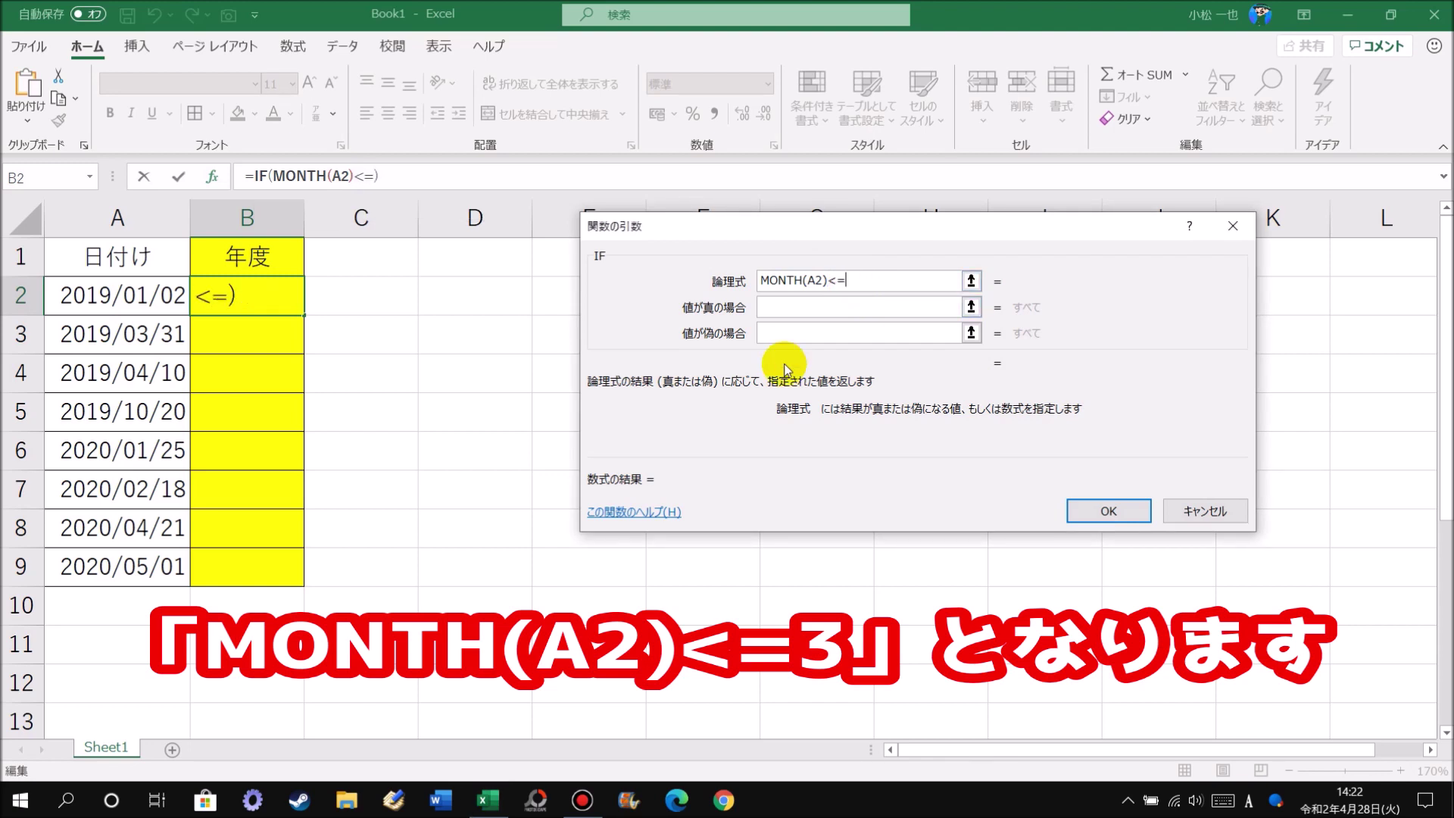
{"action": "type", "text": "3"}
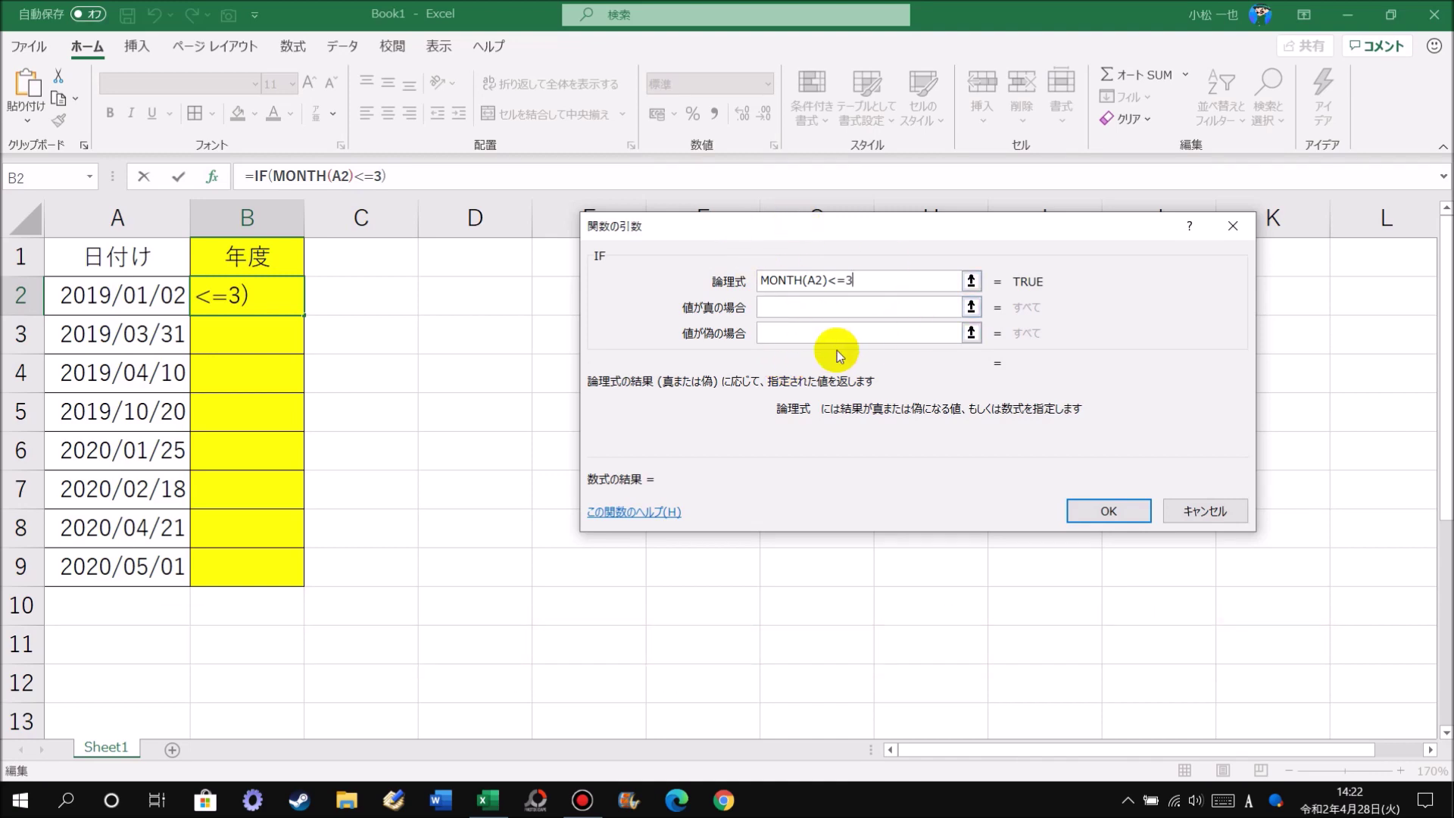
{"action": "left_click", "coordinate": [820, 312]}
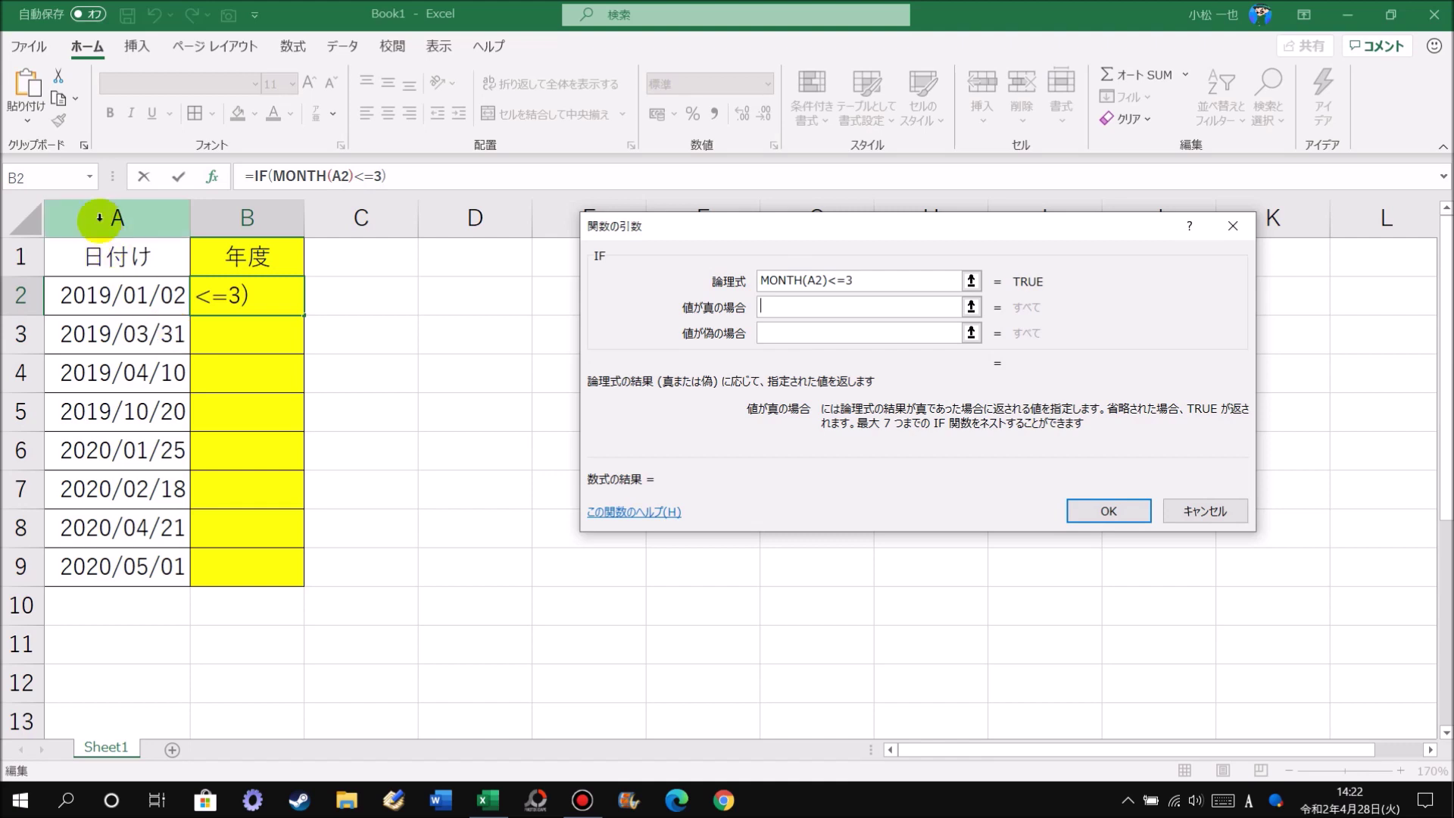
{"action": "left_click", "coordinate": [90, 179]}
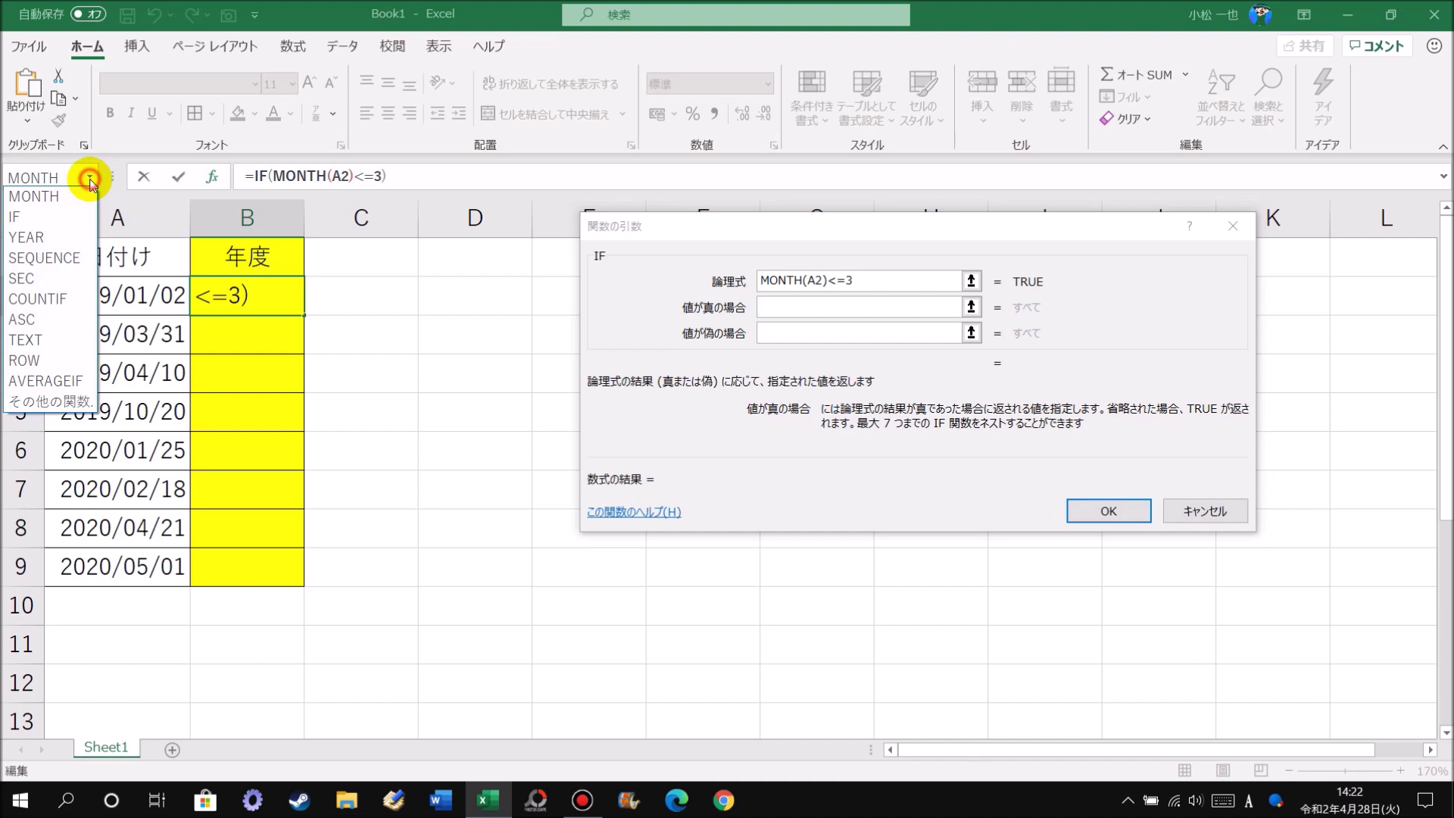
Nest YEAR with A2 as its argument as the IF value-if-true, returning 2019
{"action": "left_click", "coordinate": [70, 401]}
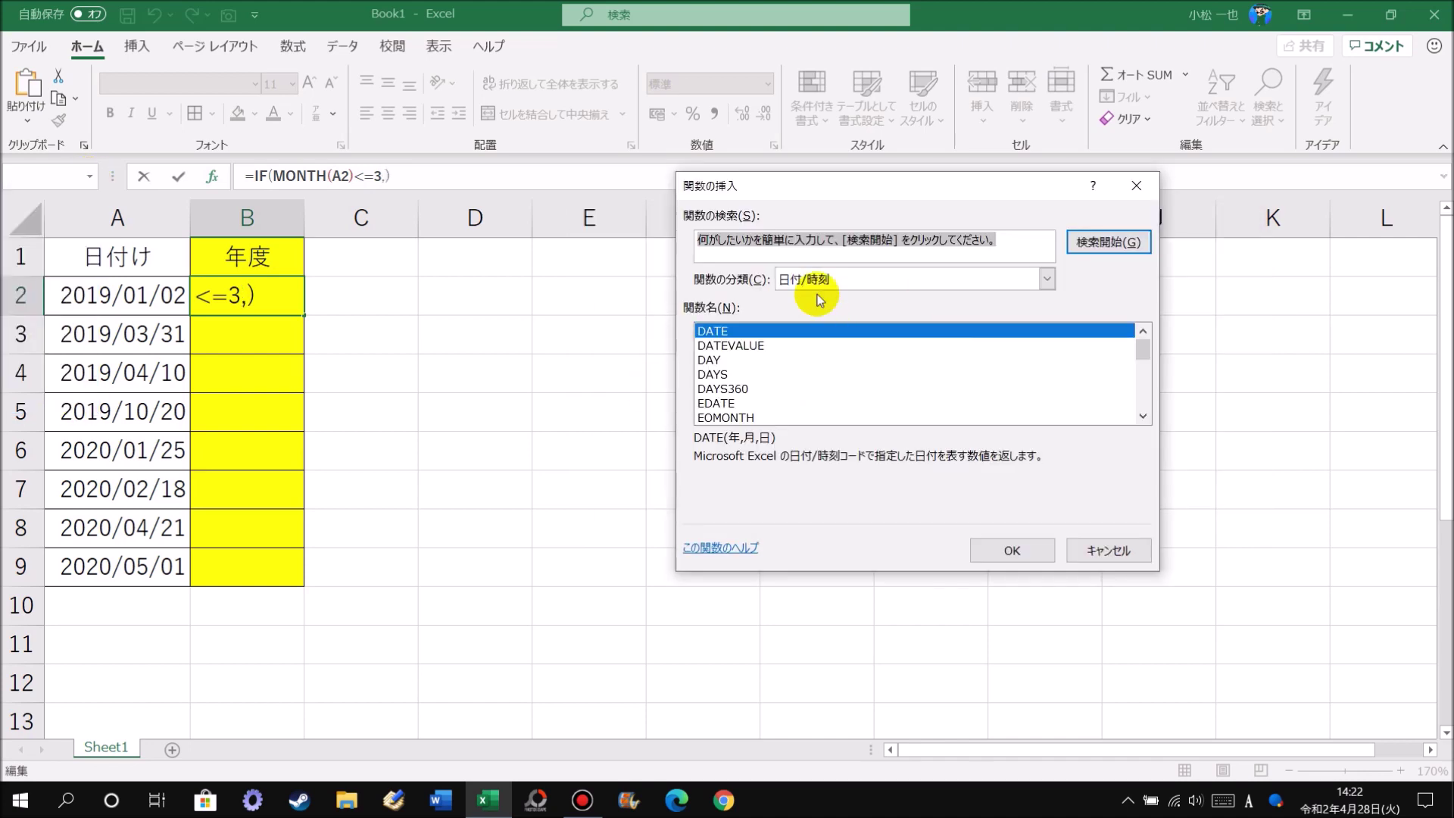
{"action": "left_click", "coordinate": [1142, 417]}
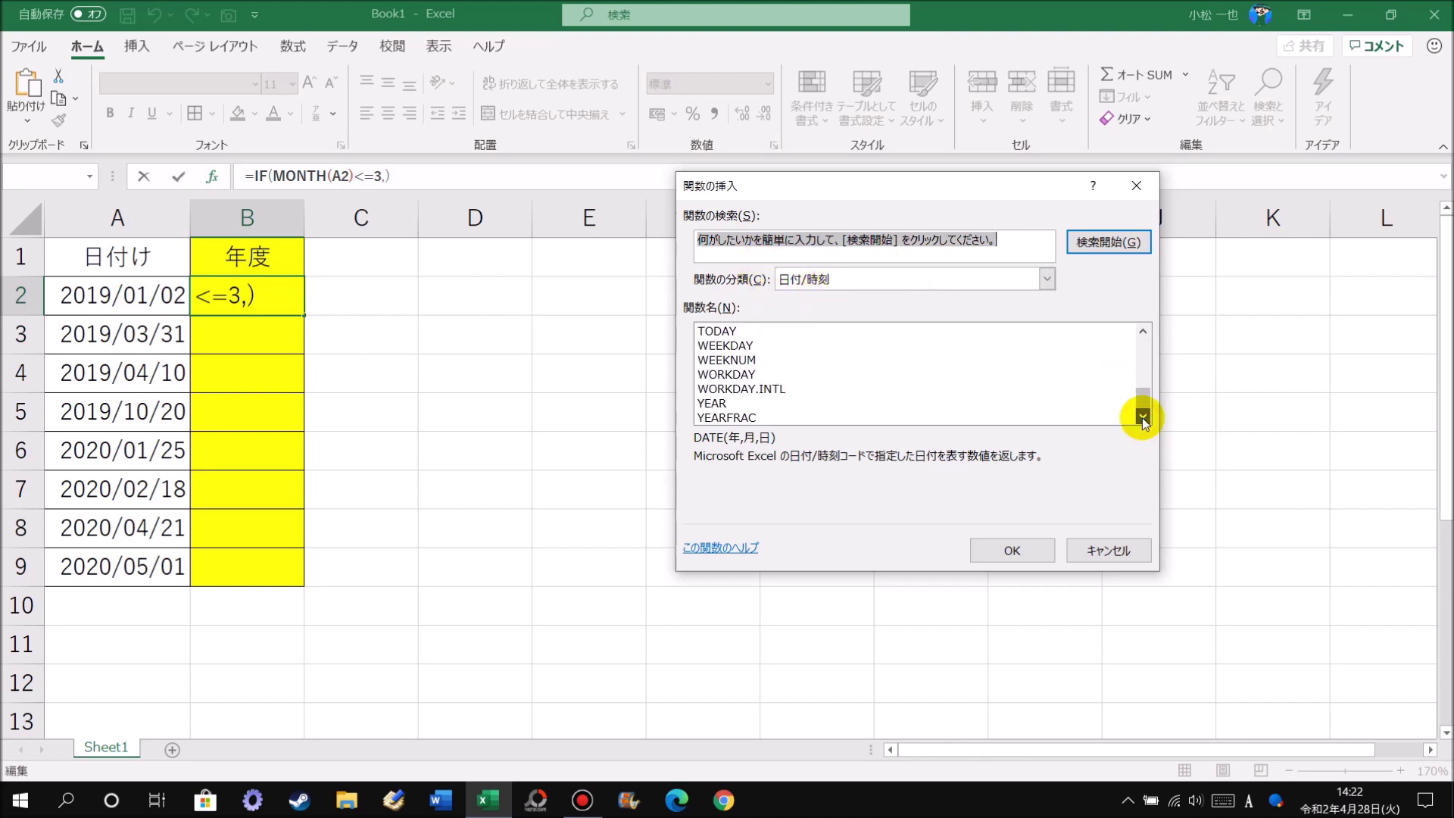
{"action": "left_click", "coordinate": [726, 403]}
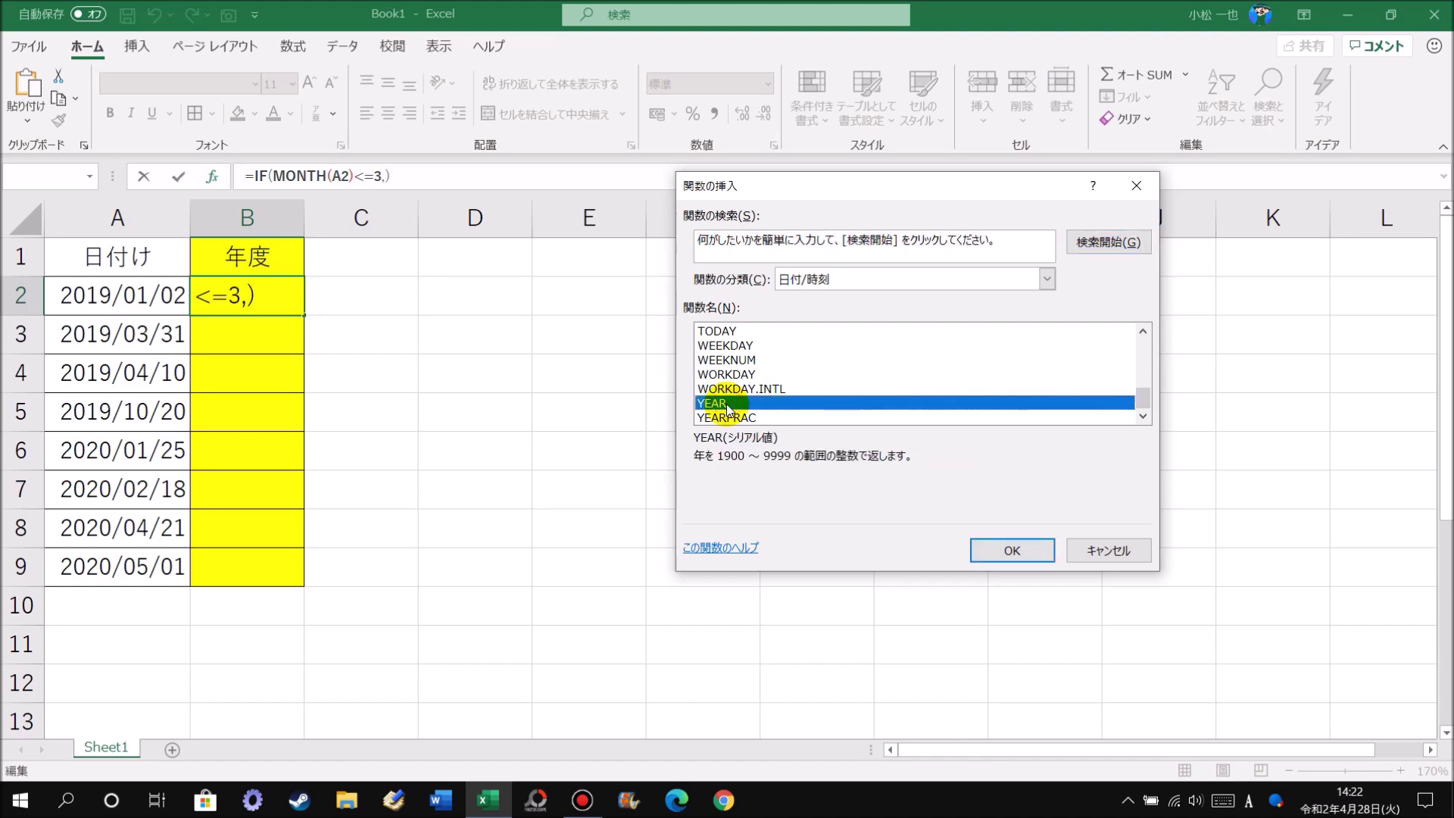
{"action": "left_click", "coordinate": [1004, 554]}
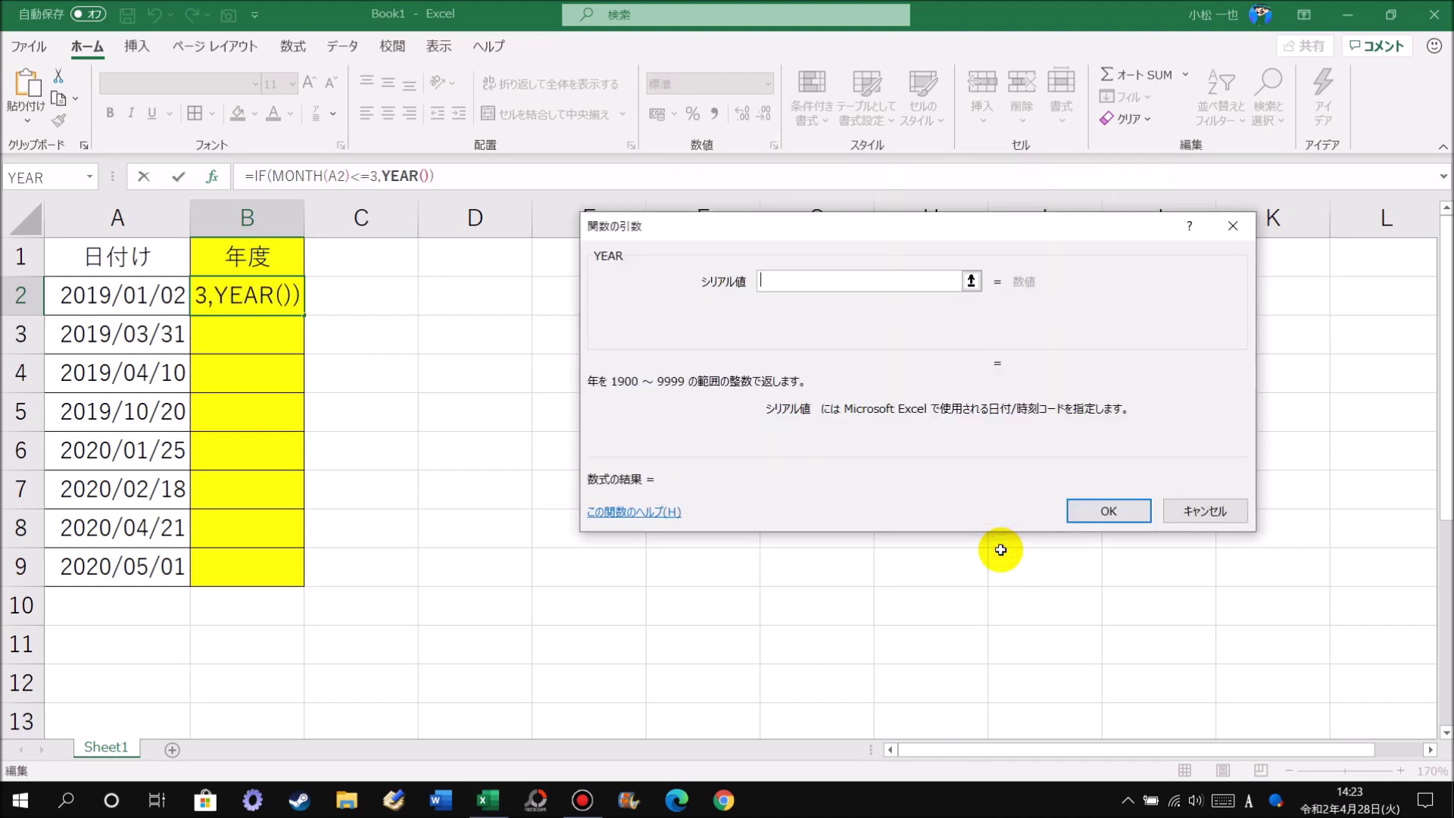
{"action": "left_click", "coordinate": [145, 301]}
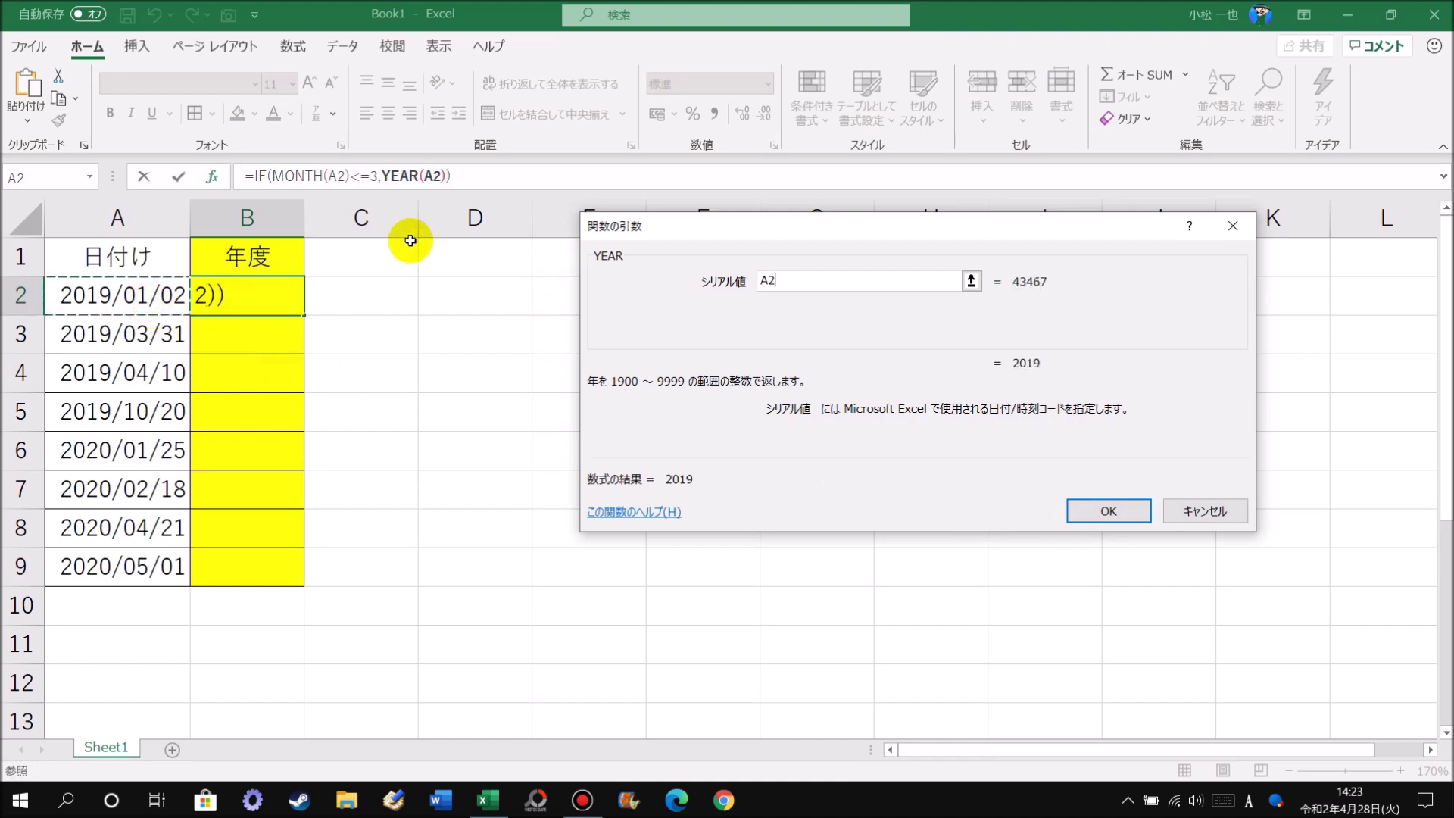
{"action": "left_click", "coordinate": [259, 177]}
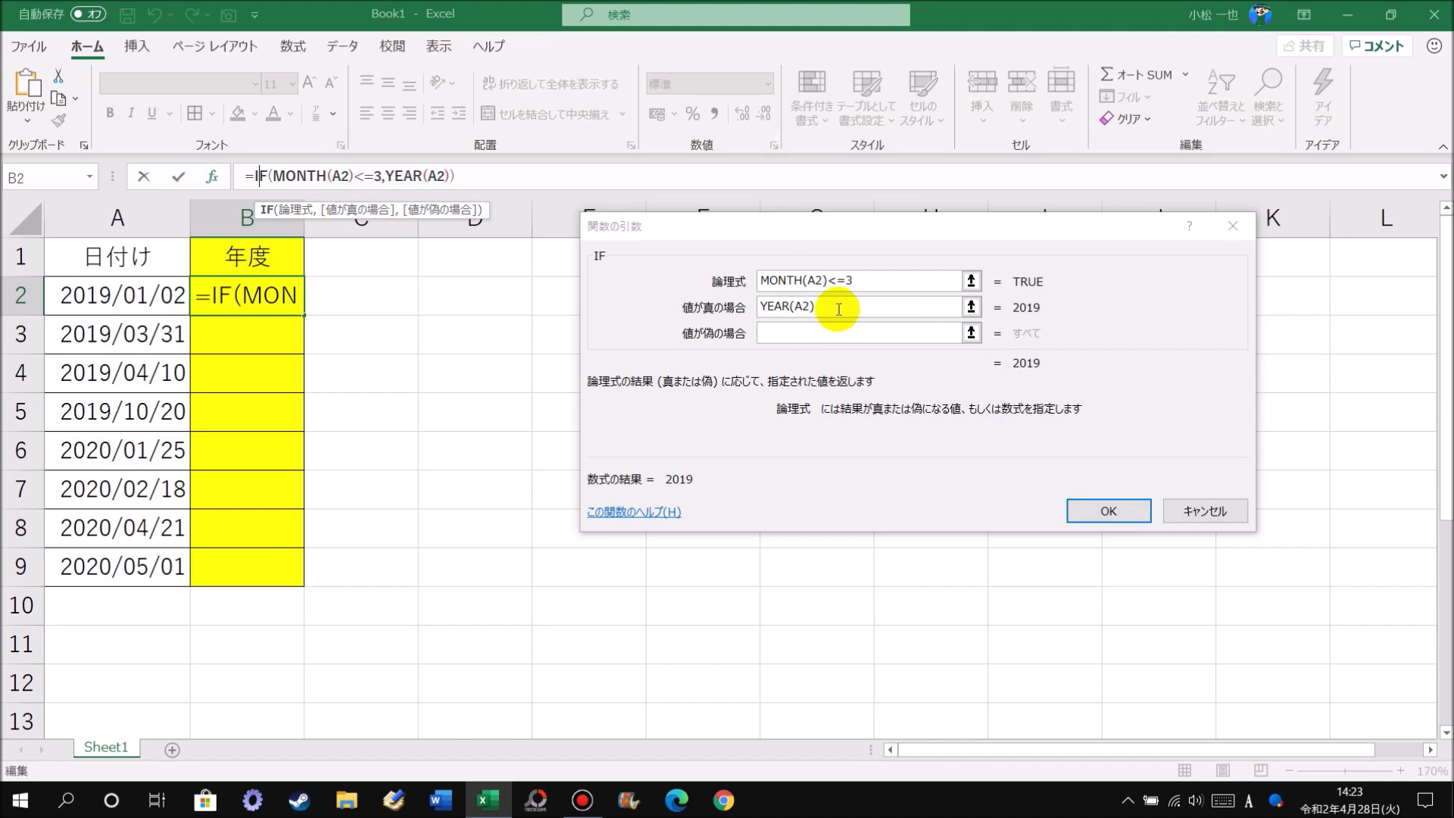
{"action": "left_click", "coordinate": [877, 304]}
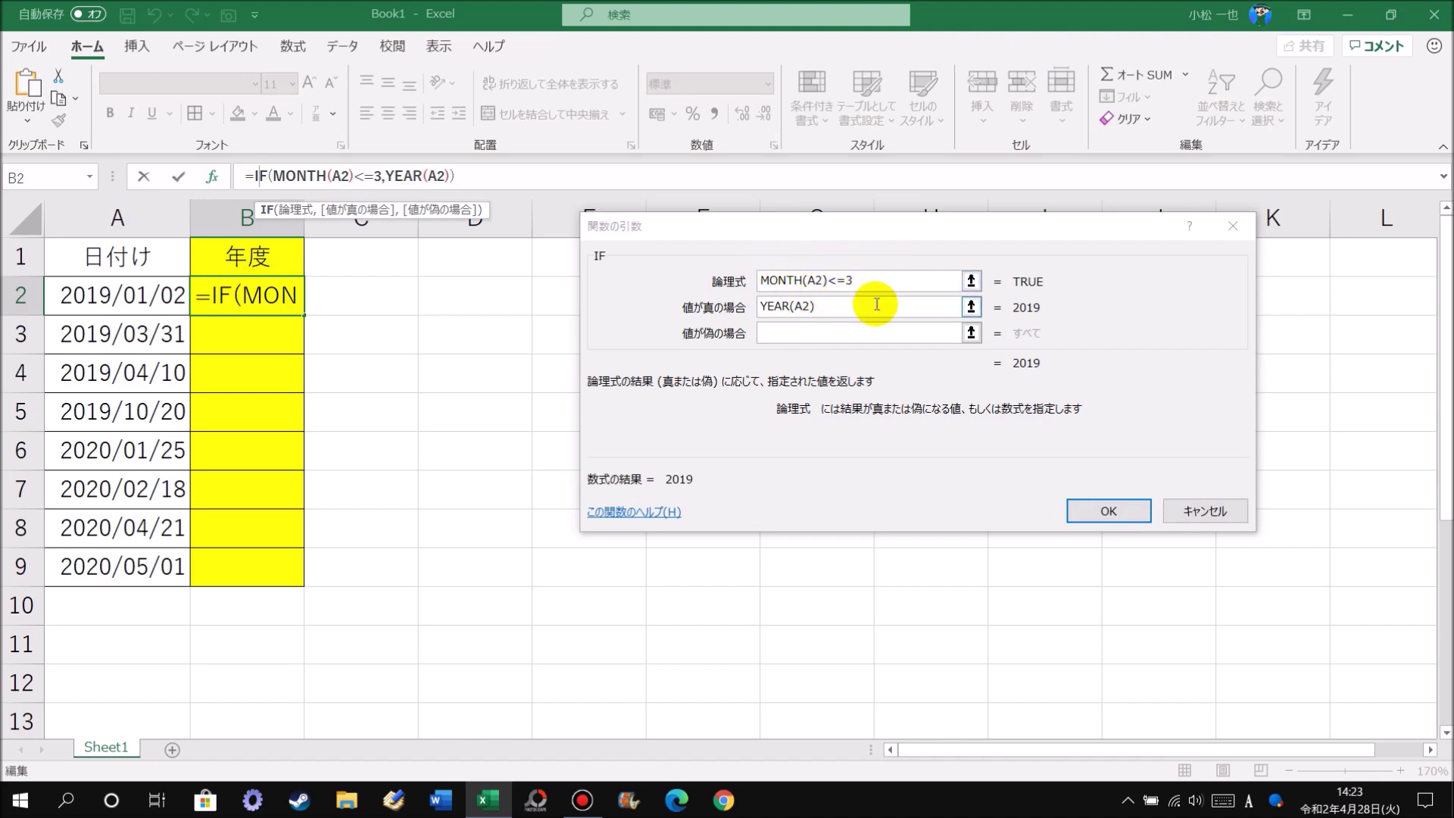
{"action": "left_click", "coordinate": [833, 308]}
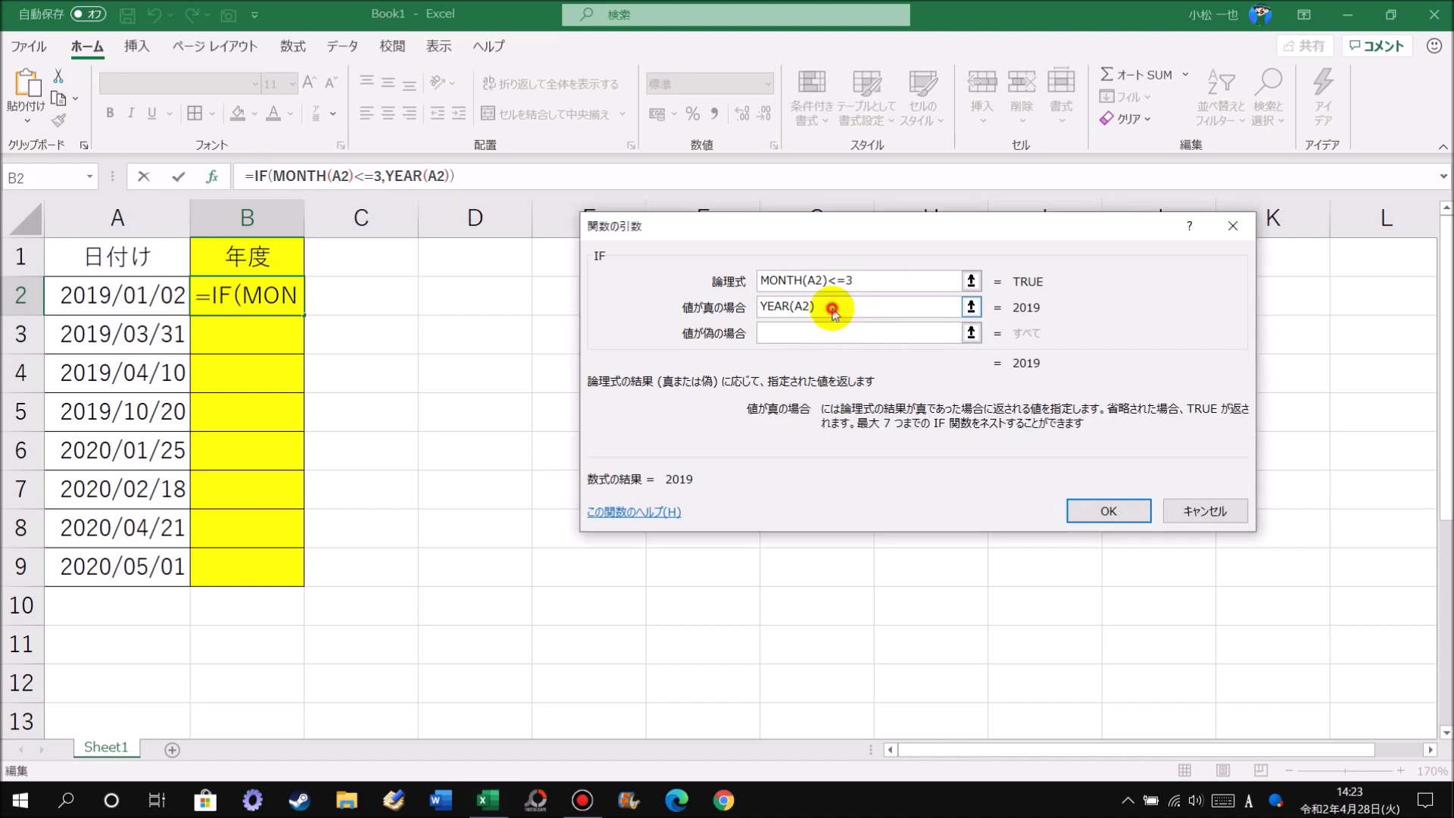
Append -1 so the true result becomes YEAR(A2)-1, previewing 2018
{"action": "type", "text": "-1"}
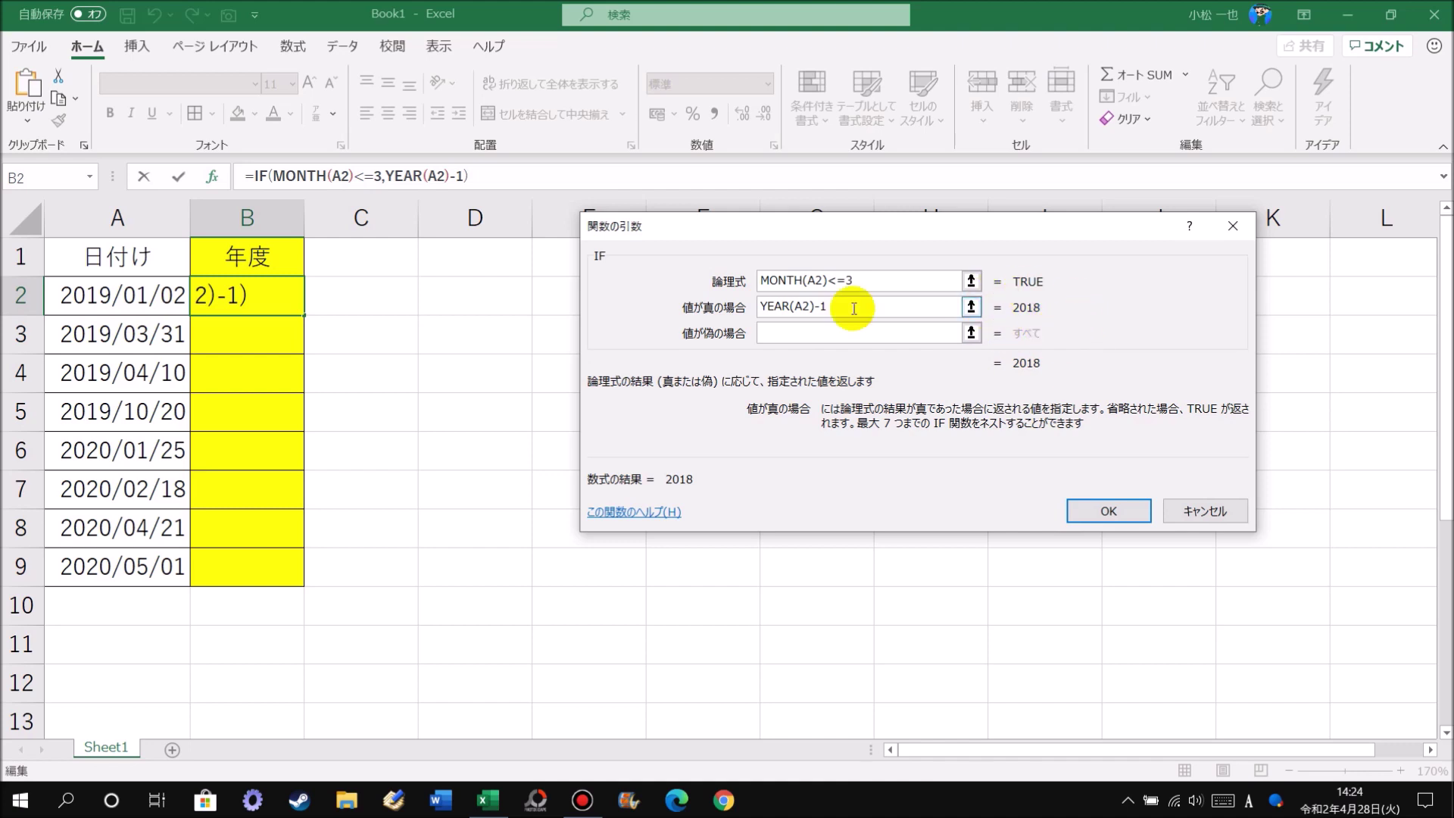
{"action": "left_click", "coordinate": [813, 334]}
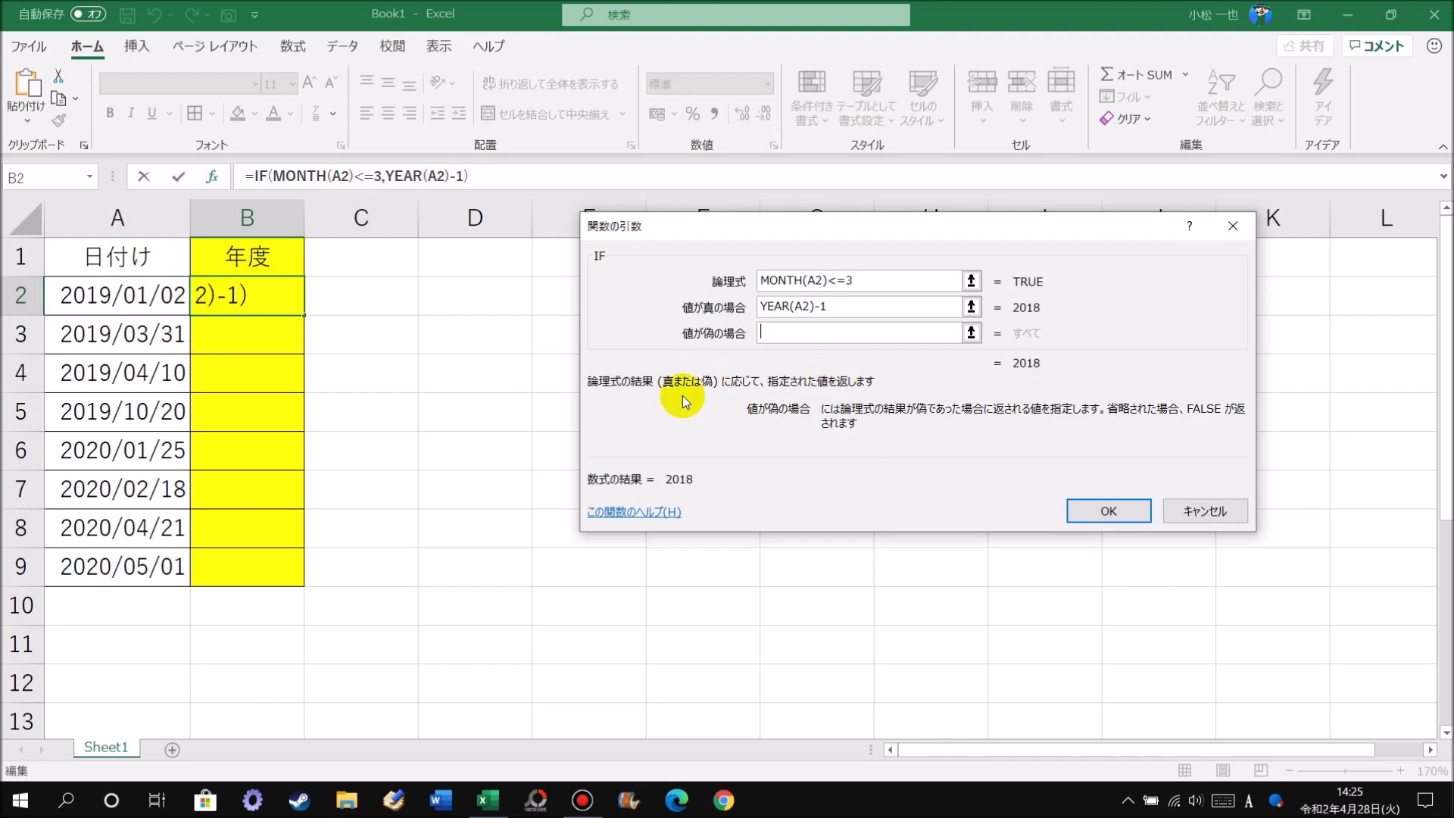
Use YEAR(A2) as the false result and finish, so B2 shows 2018
{"action": "left_click", "coordinate": [91, 179]}
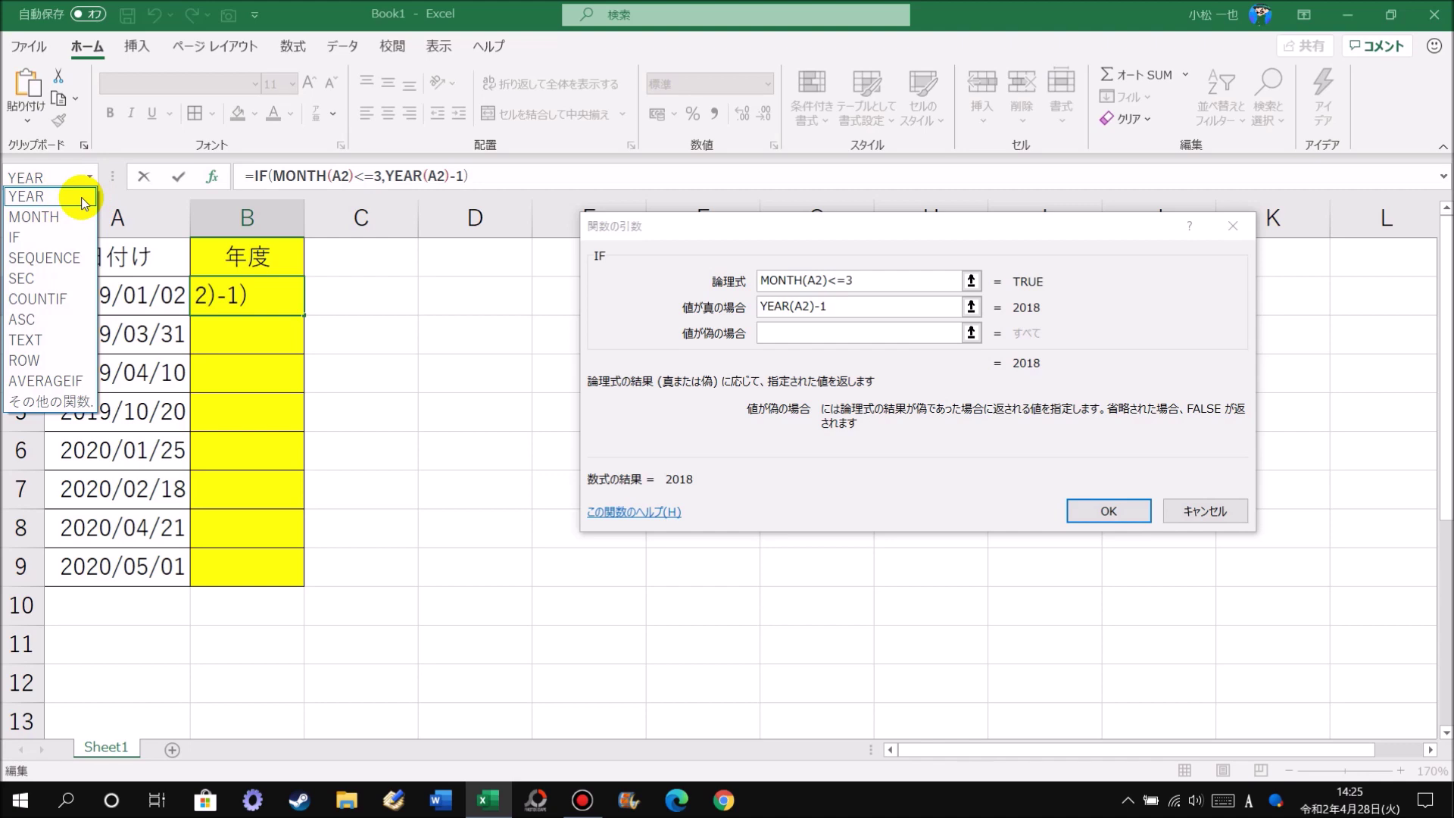
{"action": "left_click", "coordinate": [85, 199]}
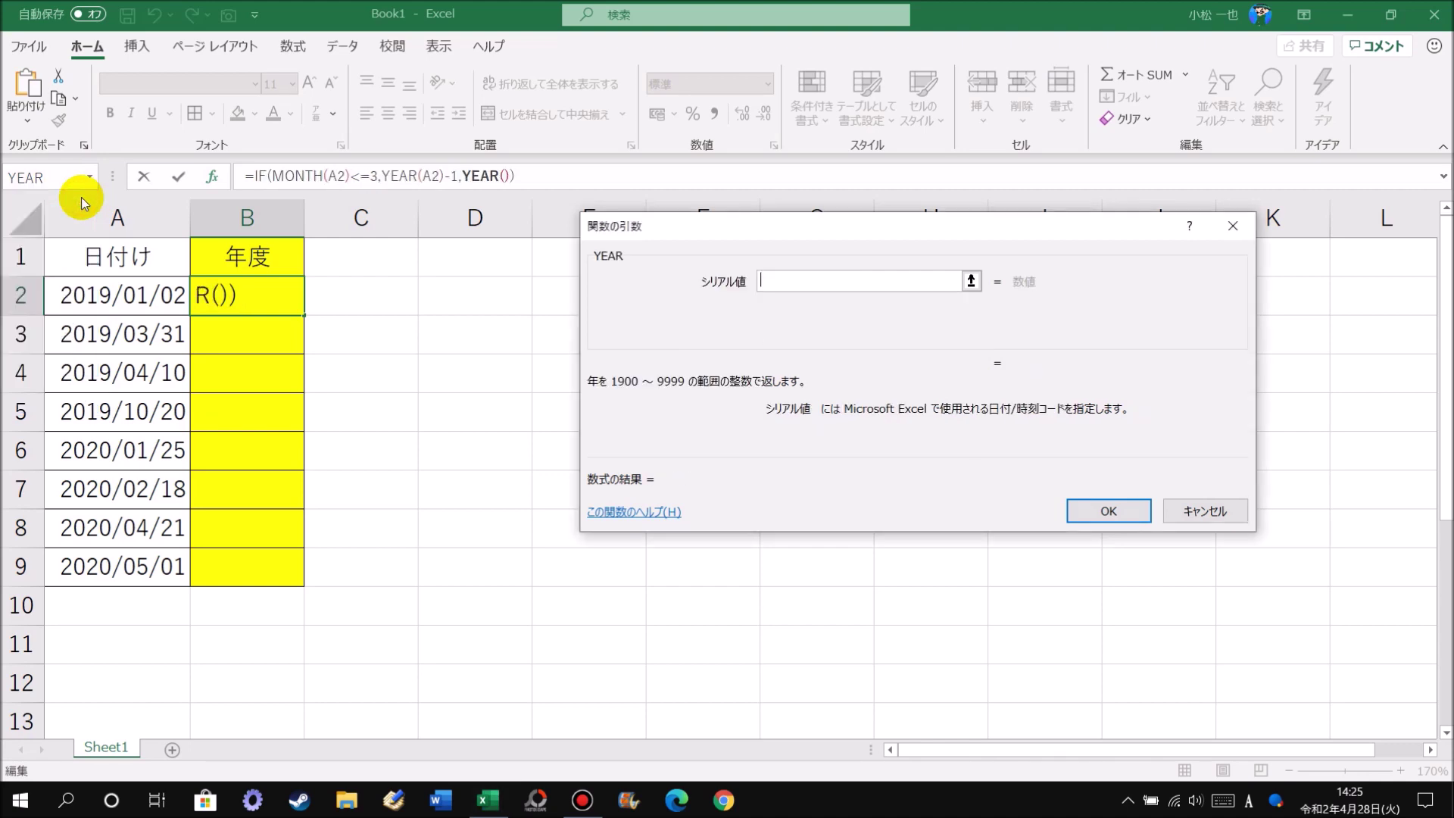
{"action": "left_click", "coordinate": [131, 306]}
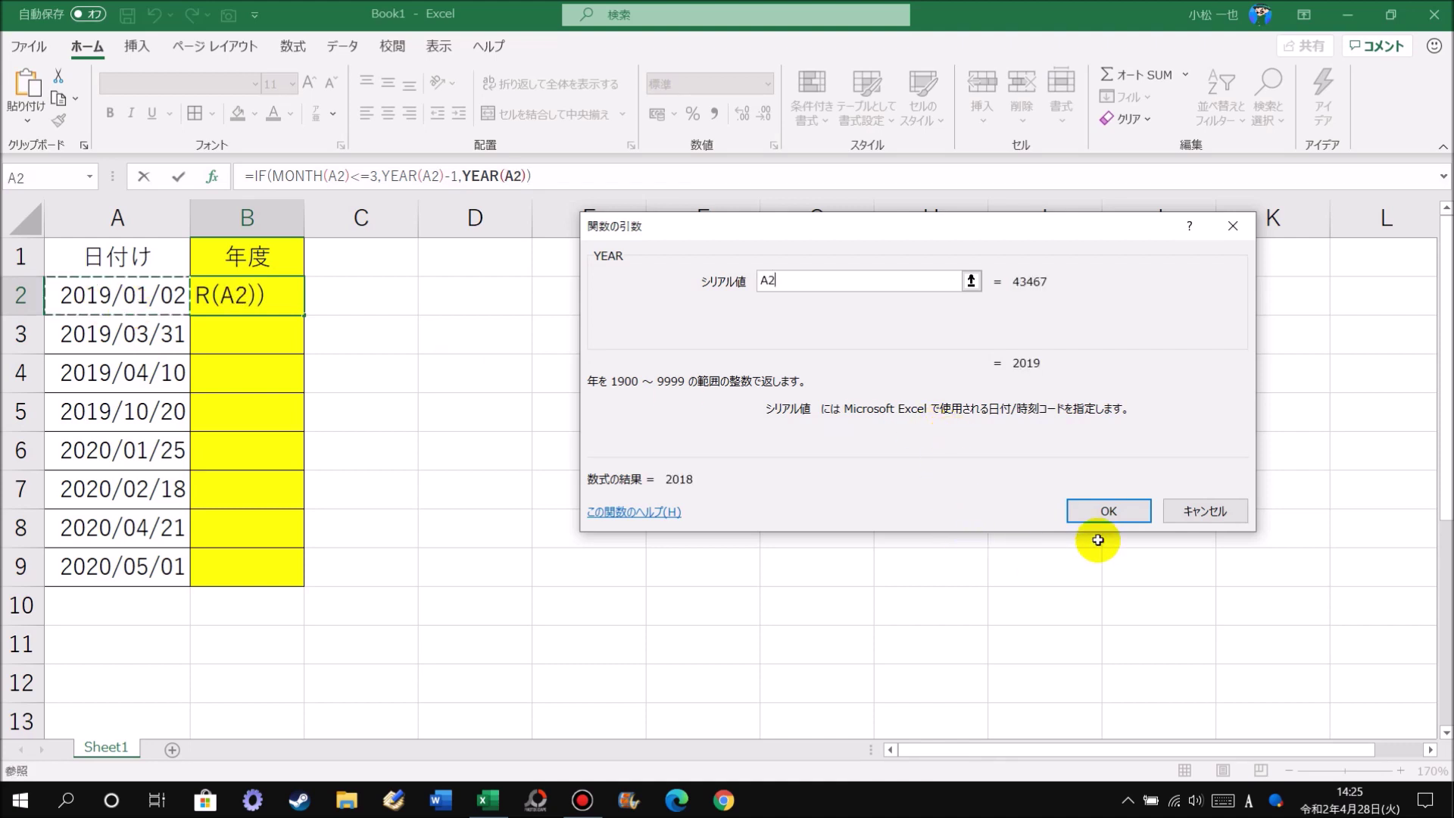
{"action": "left_click", "coordinate": [1108, 512]}
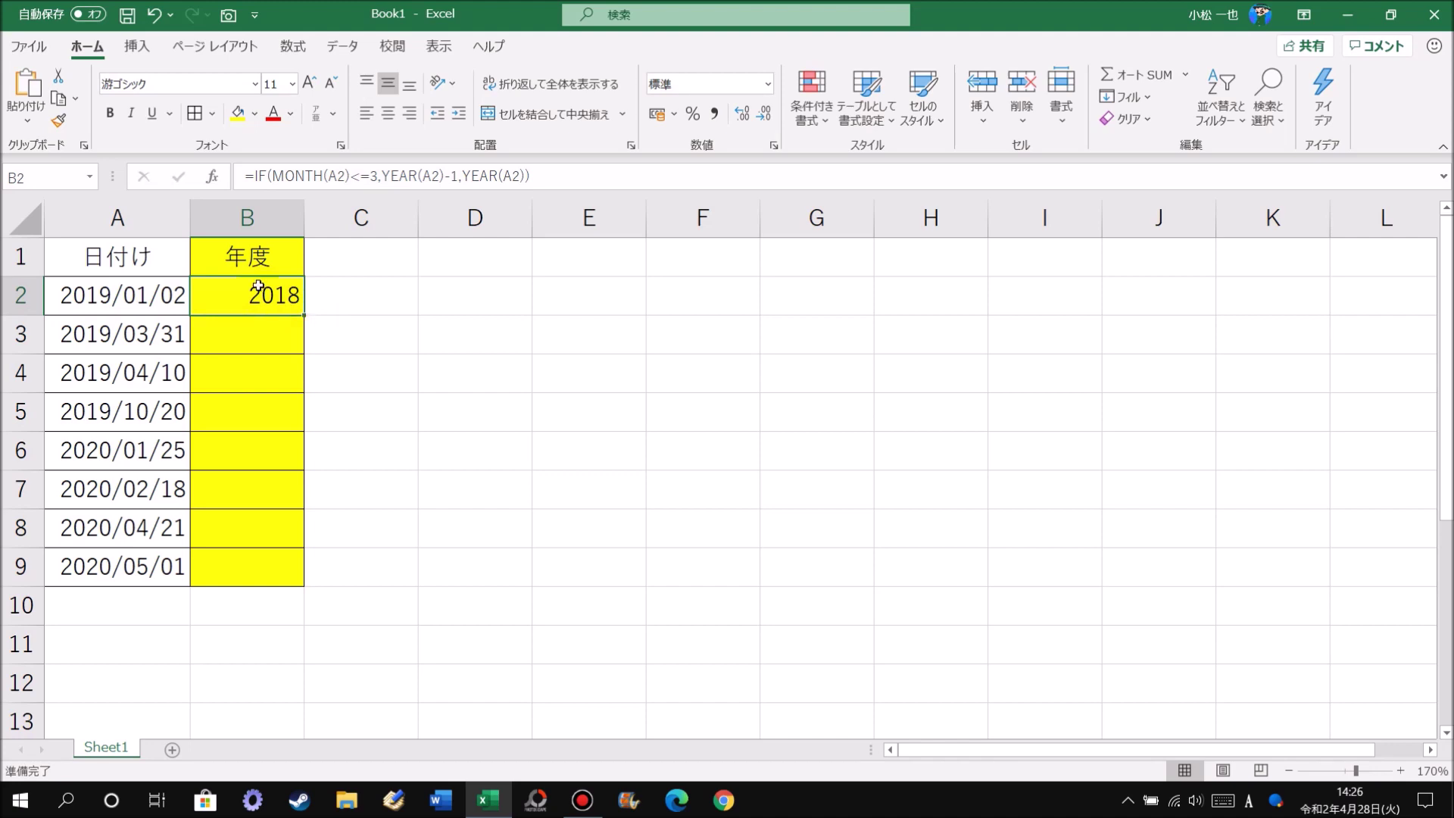
Fill the formula down to B9 and verify B2, B4, B7 and B9 reference their rows
{"action": "double_click", "coordinate": [305, 316]}
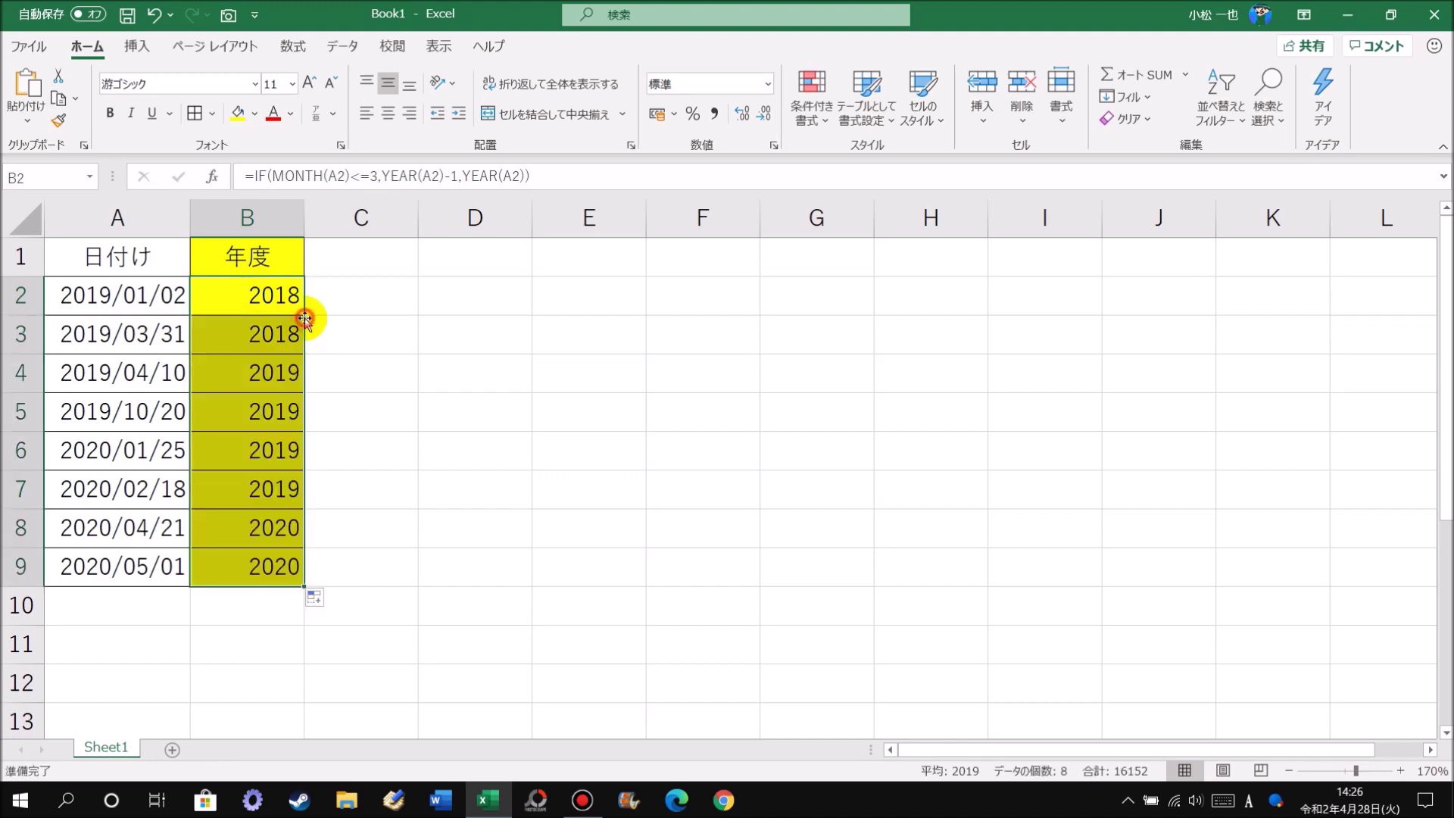
{"action": "left_click", "coordinate": [439, 462]}
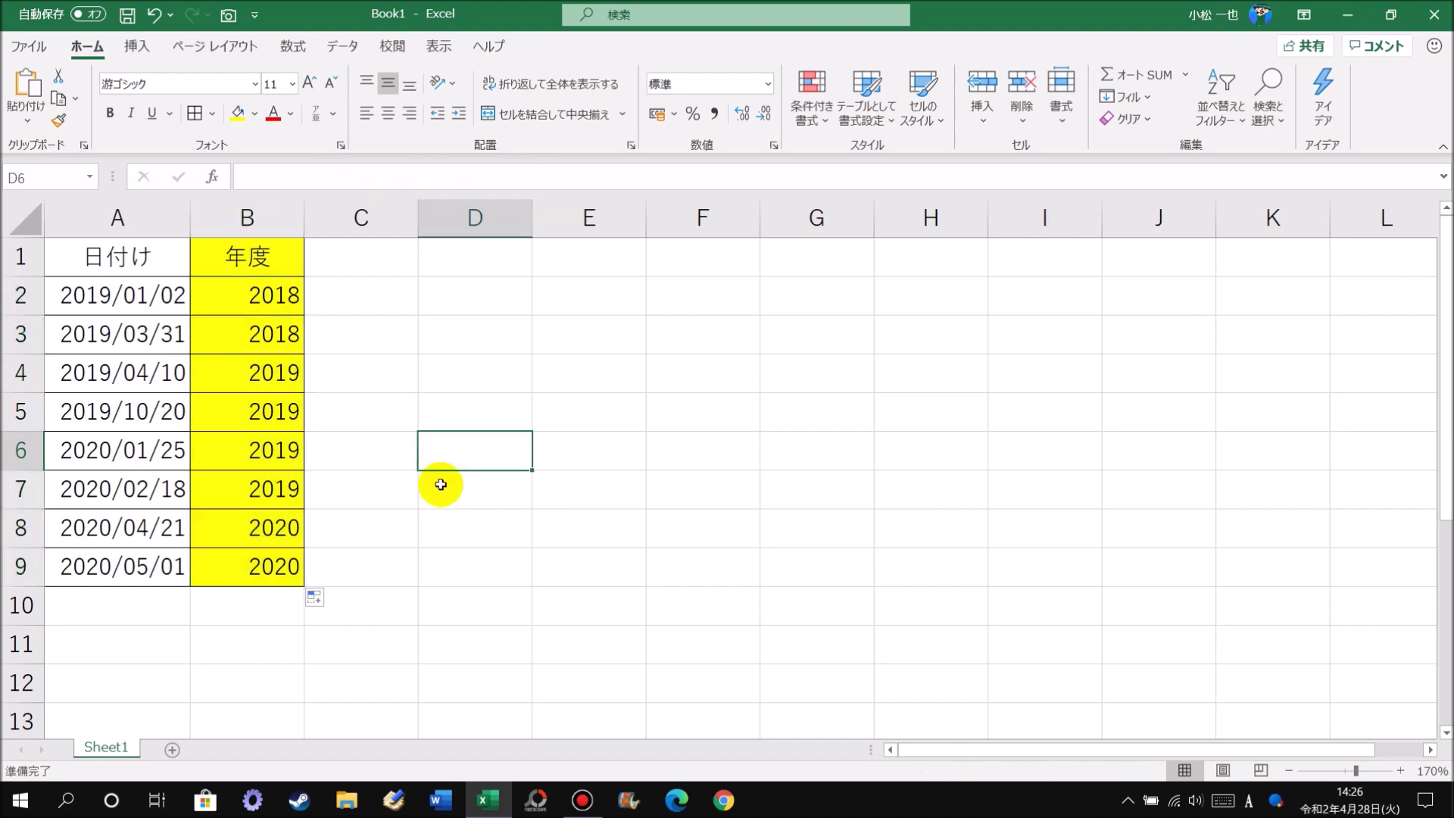
{"action": "left_click", "coordinate": [272, 310]}
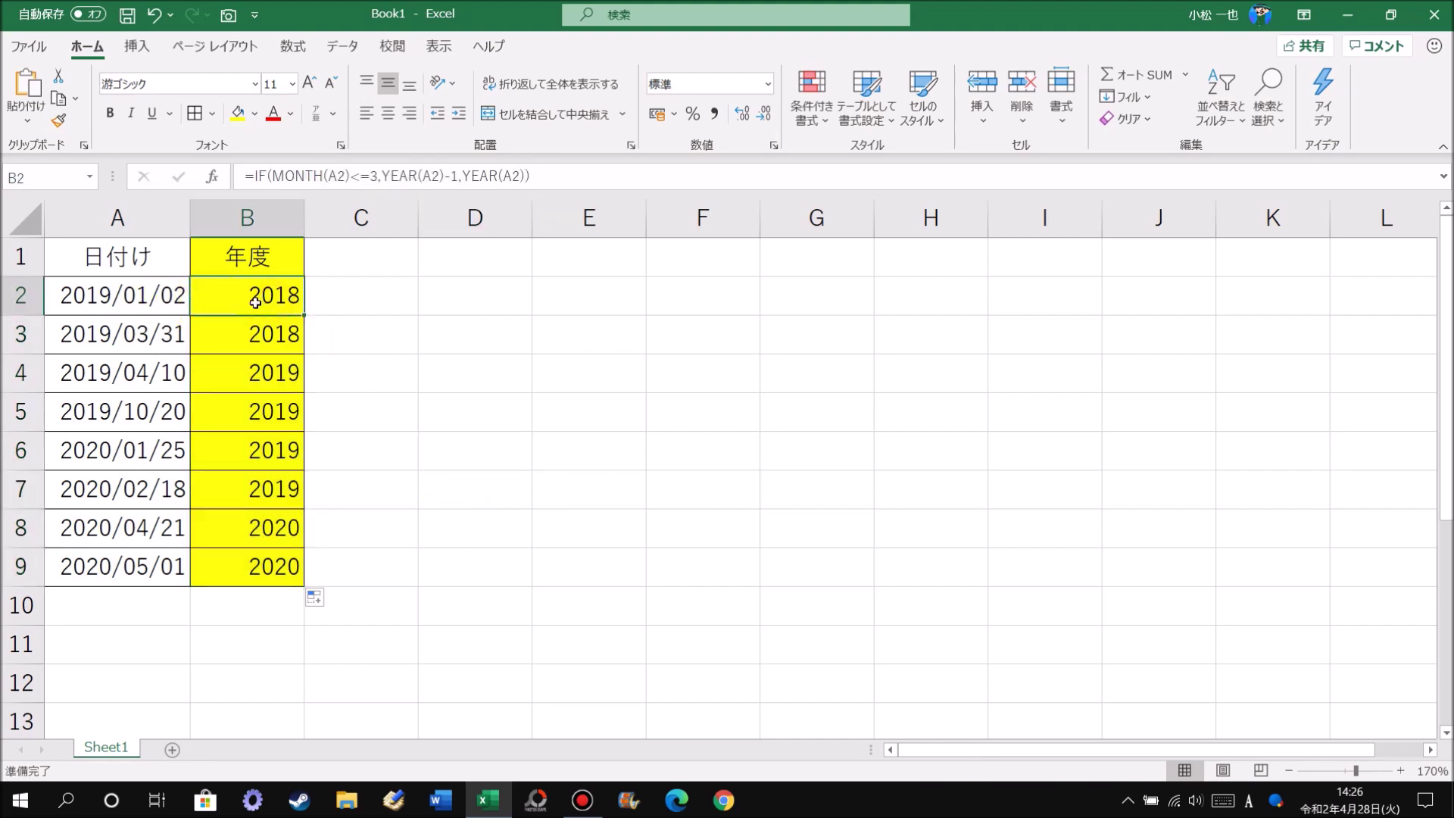
{"action": "left_click", "coordinate": [275, 378]}
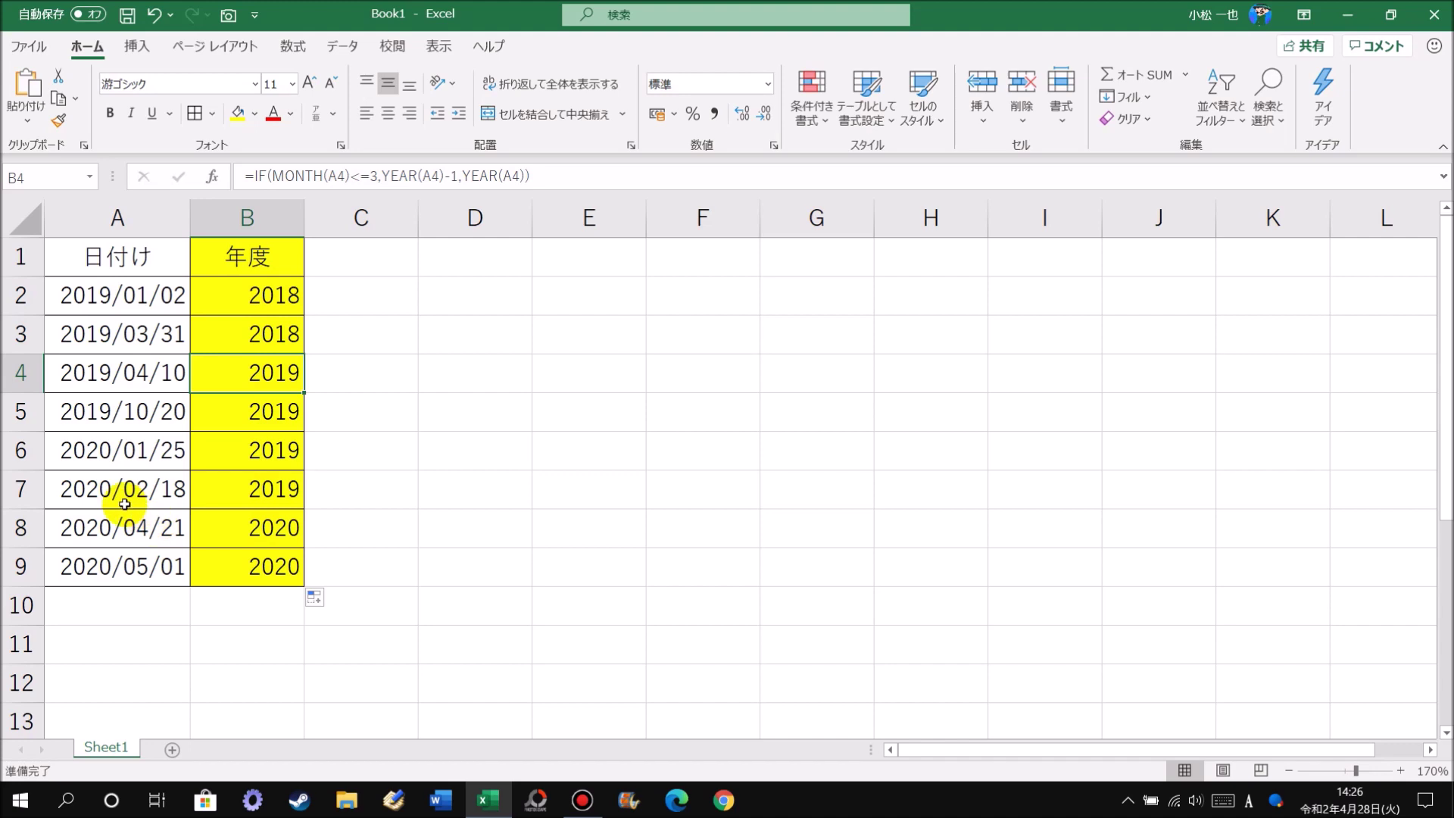
{"action": "left_click", "coordinate": [253, 491]}
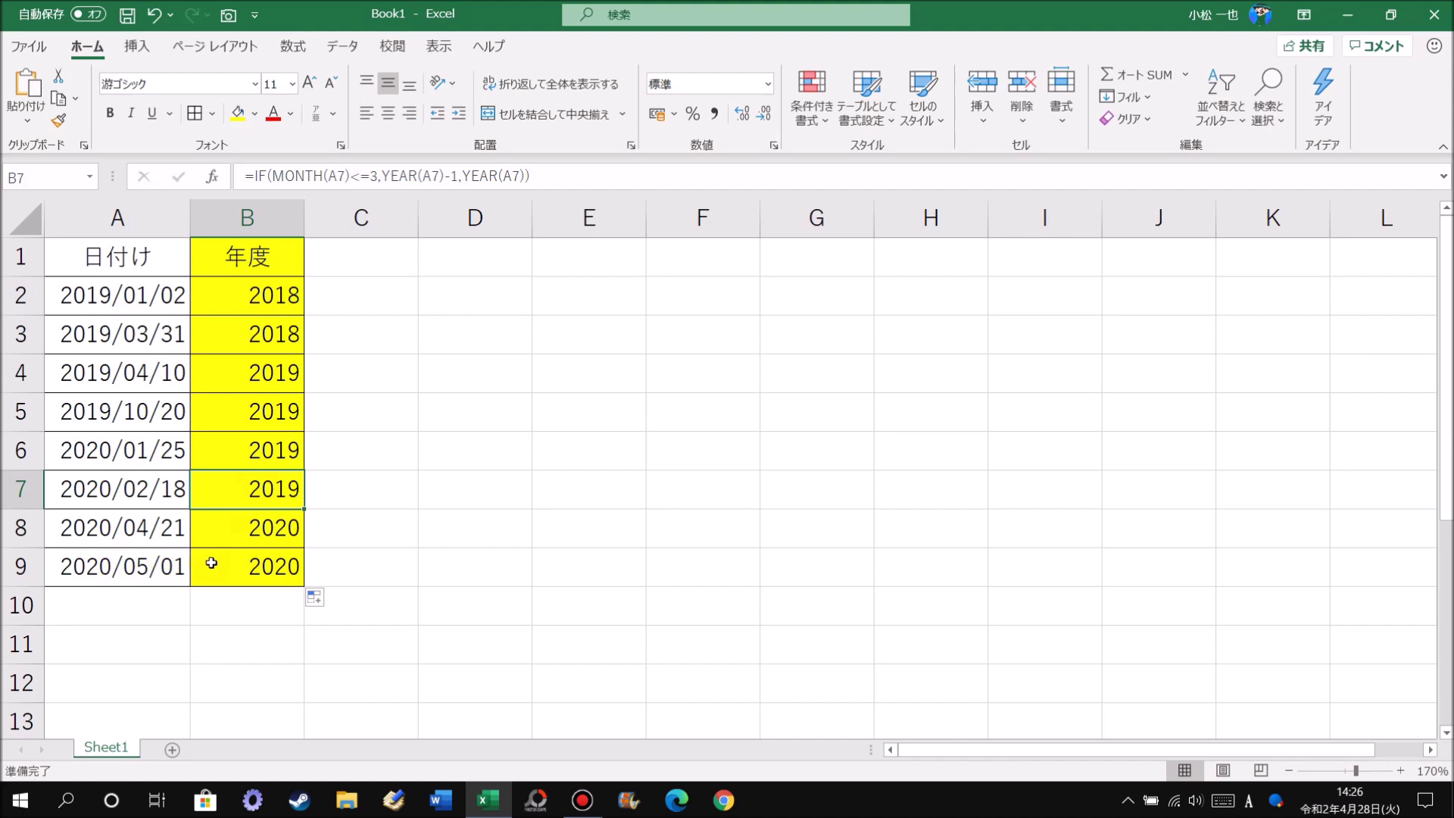
{"action": "left_click", "coordinate": [265, 566]}
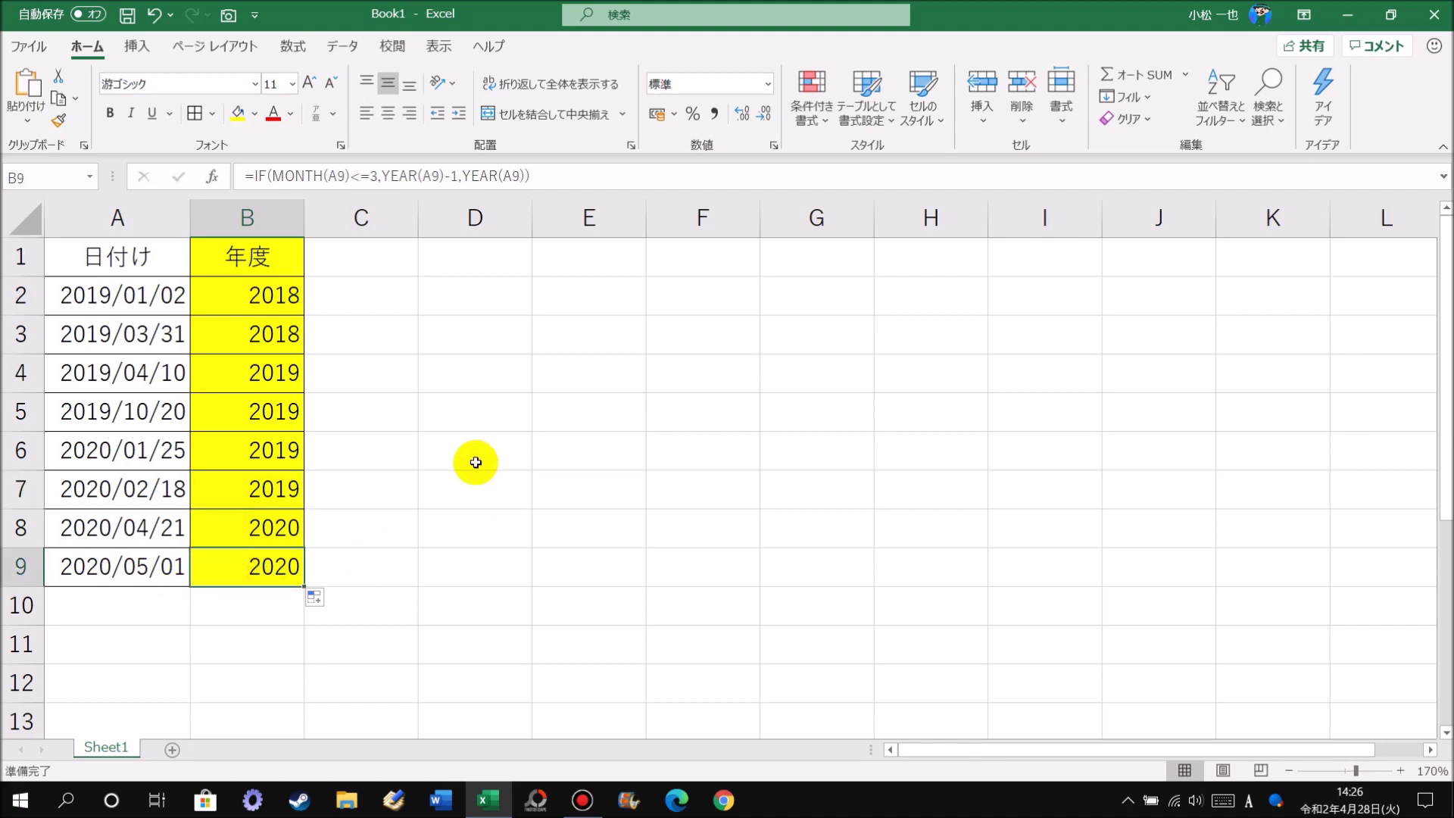